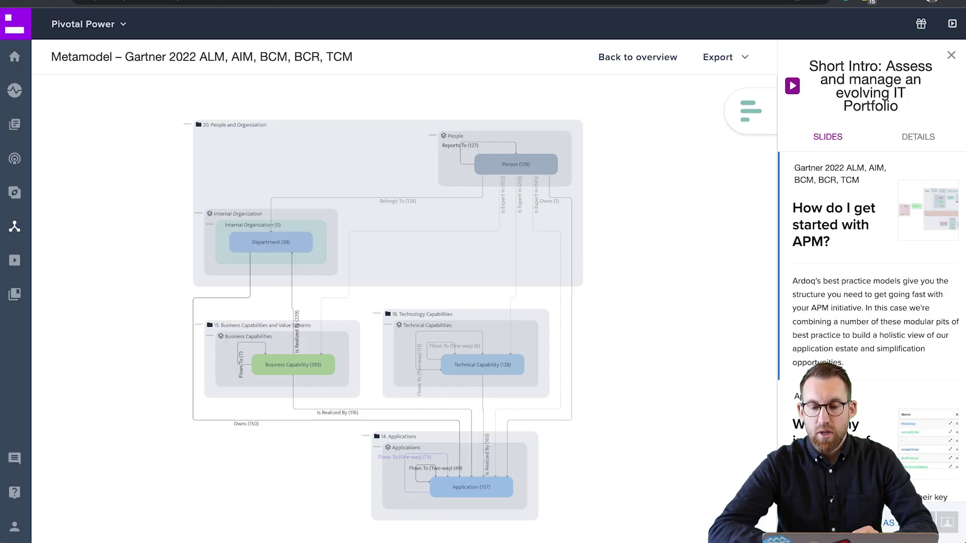
- Zoom into the metamodel diagram and scroll the Slides panel toward the application inventory slide
{"action": "scroll", "coordinate": [614, 429], "scroll_direction": "up", "scroll_amount": 2}
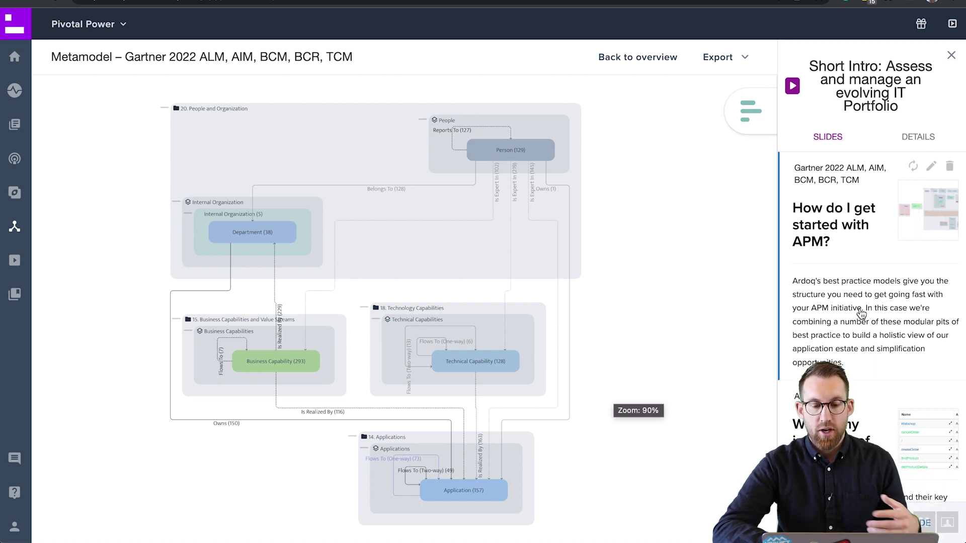
{"action": "scroll", "coordinate": [862, 314], "scroll_direction": "down", "scroll_amount": 3}
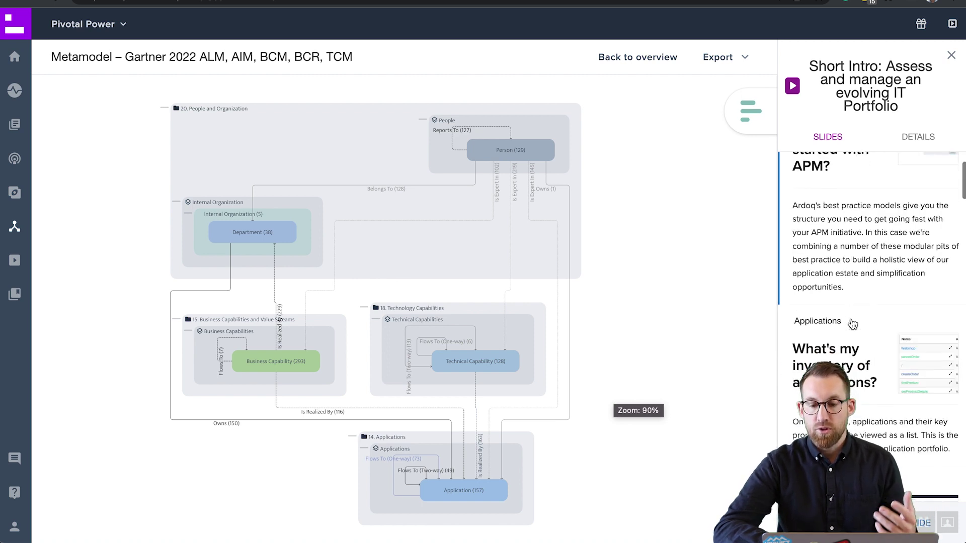
- Load the application inventory slide, then browse the Import & integrations tiles such as Excel, Jira and ServiceNow
{"action": "left_click", "coordinate": [838, 349]}
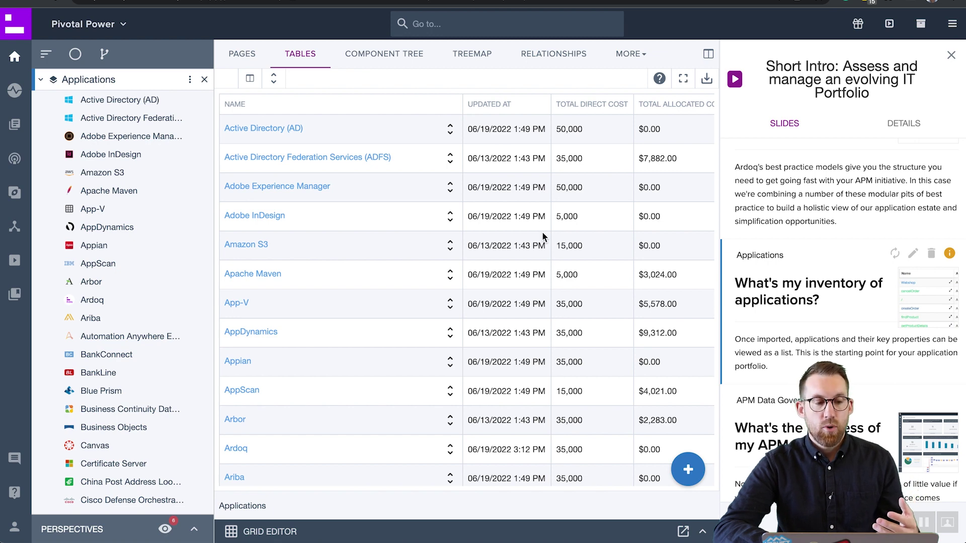
{"action": "mouse_move", "coordinate": [15, 59]}
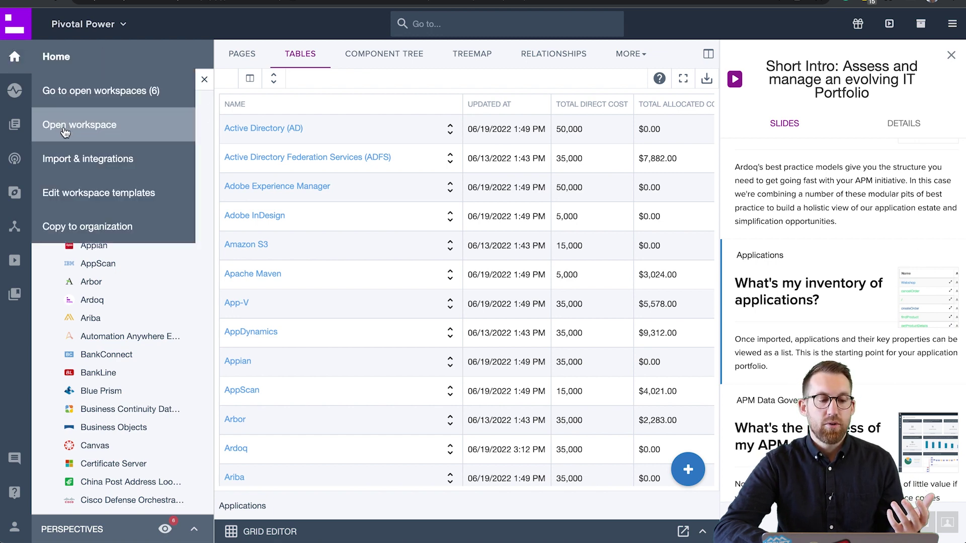
{"action": "left_click", "coordinate": [69, 158]}
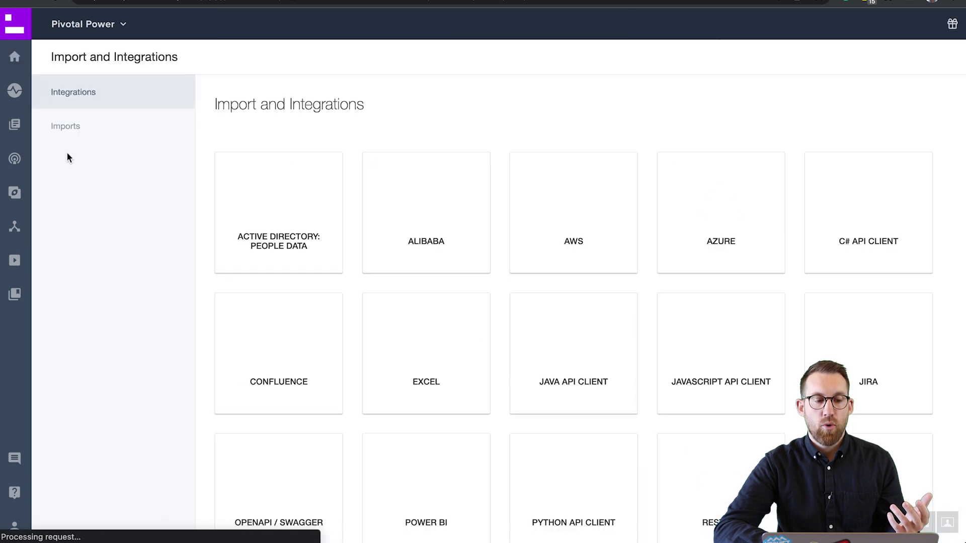
{"action": "scroll", "coordinate": [330, 265], "scroll_direction": "down", "scroll_amount": 3}
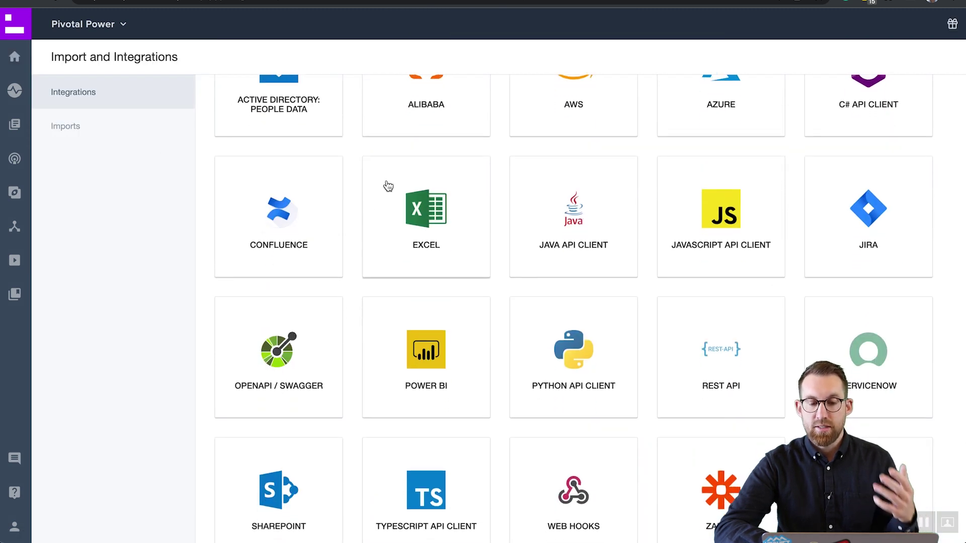
{"action": "scroll", "coordinate": [704, 365], "scroll_direction": "down", "scroll_amount": 1}
{"action": "scroll", "coordinate": [704, 365], "scroll_direction": "down", "scroll_amount": 1}
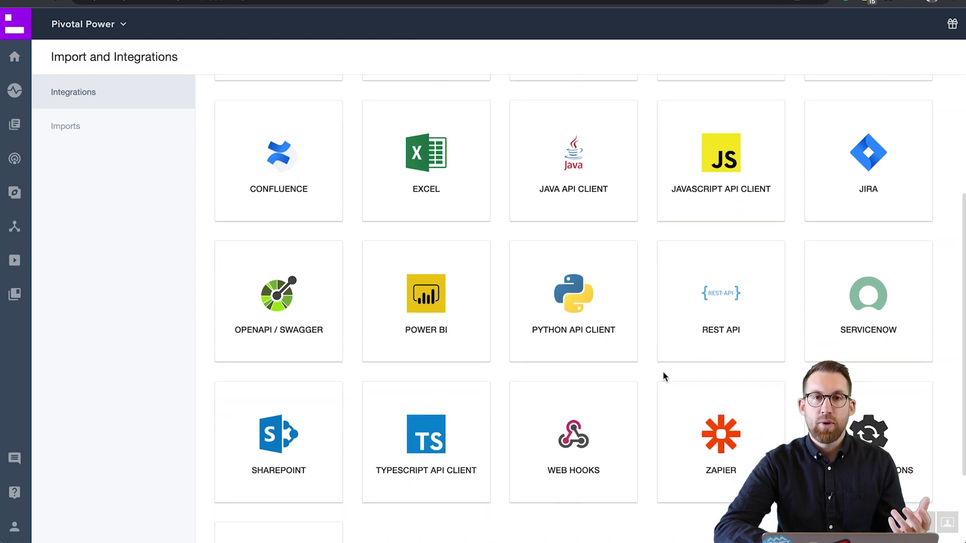
{"action": "scroll", "coordinate": [664, 377], "scroll_direction": "down", "scroll_amount": 1}
{"action": "scroll", "coordinate": [663, 373], "scroll_direction": "up", "scroll_amount": 5}
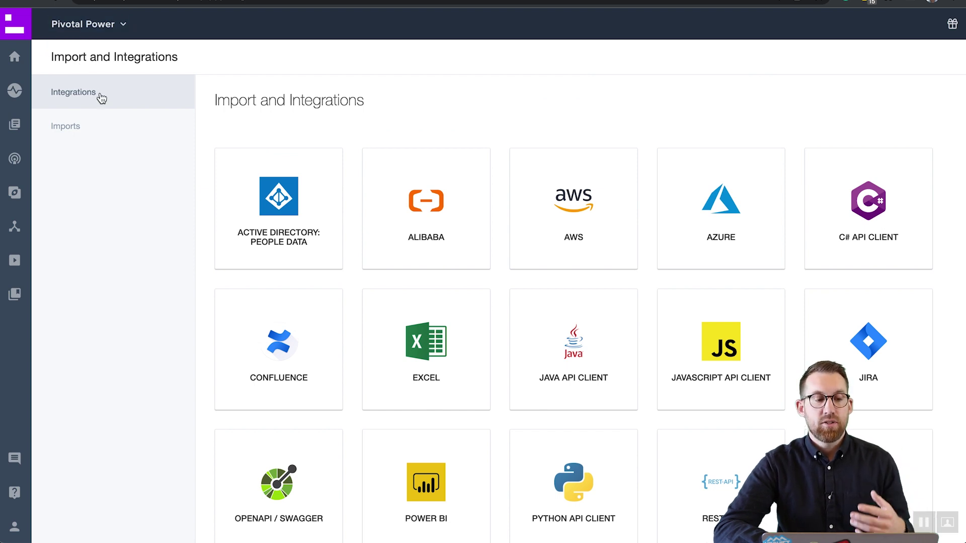
- Open the APM: Application Governance Dashboard and review its 159-application governance, risk and spend charts
{"action": "mouse_move", "coordinate": [26, 61]}
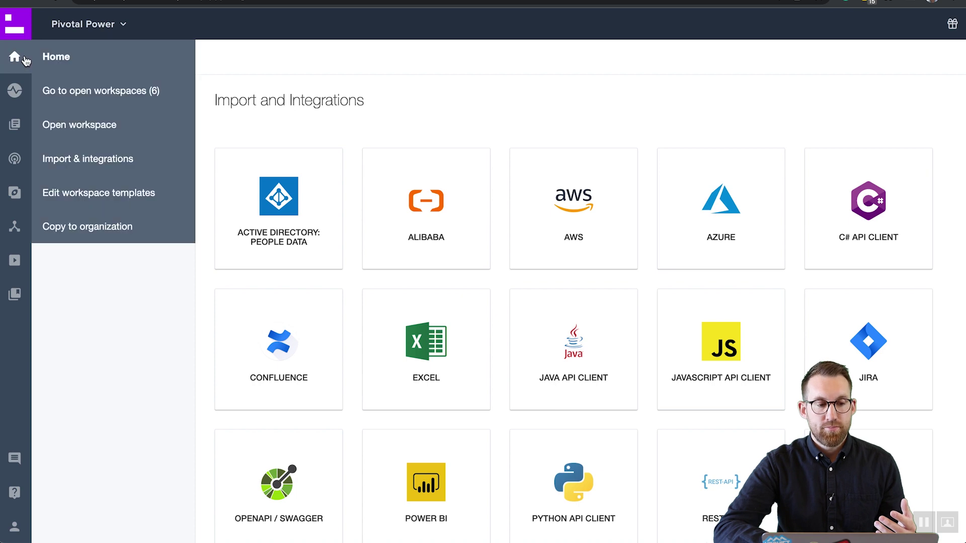
{"action": "left_click", "coordinate": [54, 90]}
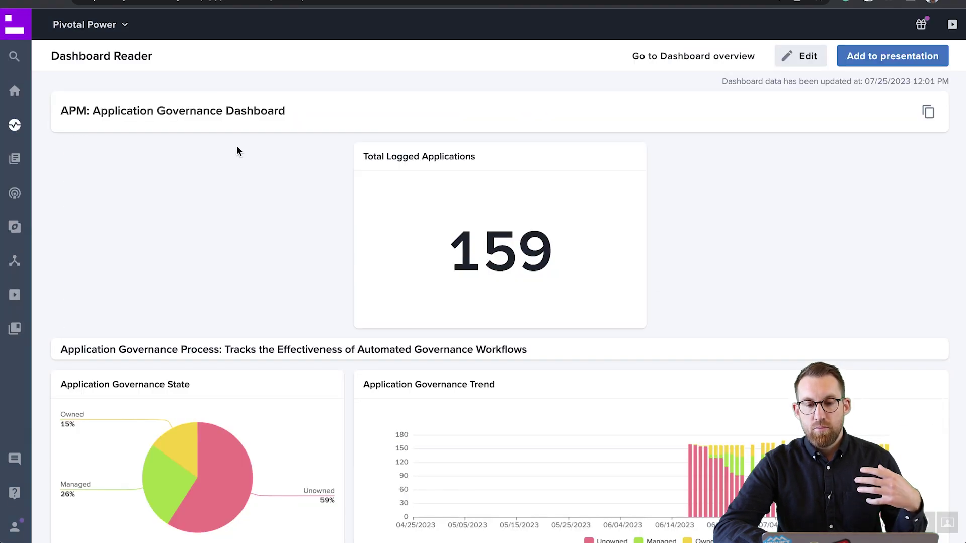
{"action": "scroll", "coordinate": [443, 243], "scroll_direction": "down", "scroll_amount": 2}
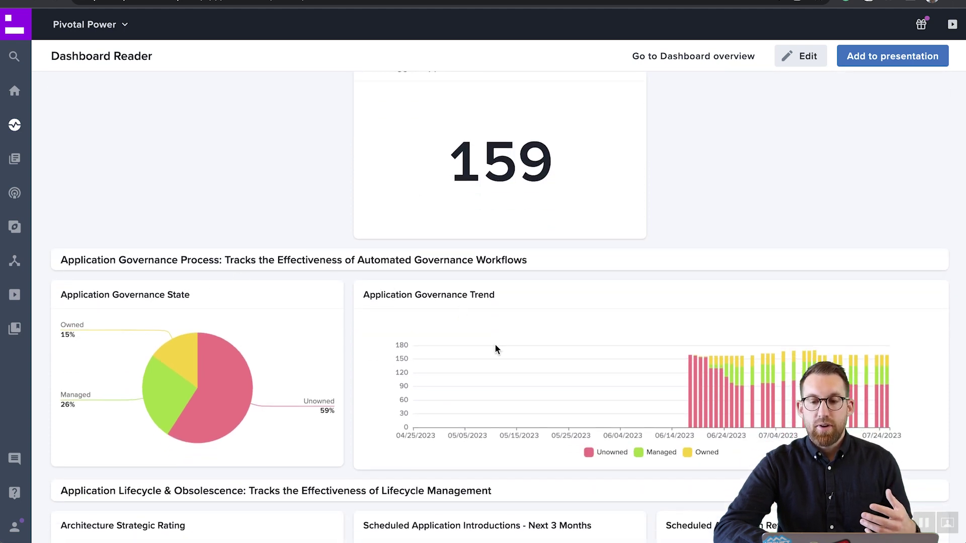
{"action": "scroll", "coordinate": [496, 347], "scroll_direction": "down", "scroll_amount": 3}
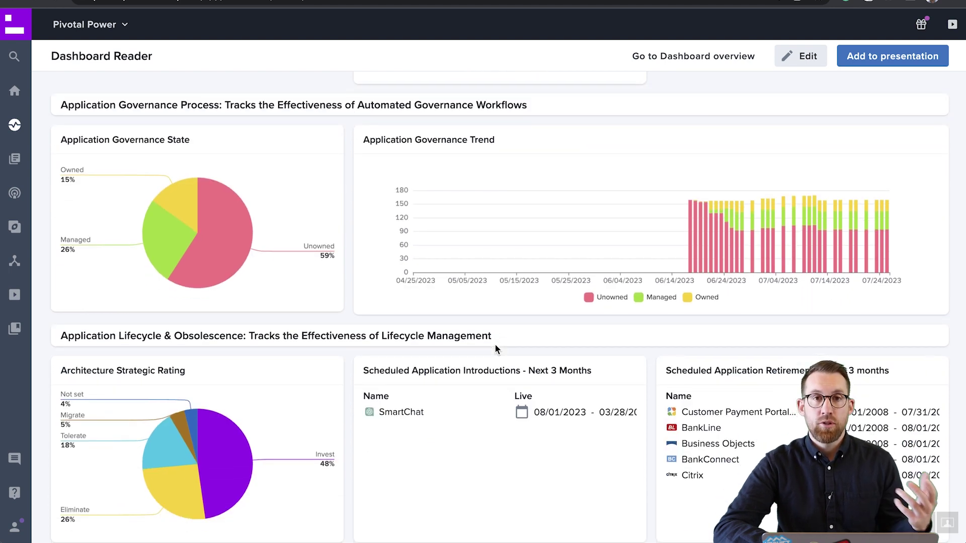
{"action": "scroll", "coordinate": [495, 346], "scroll_direction": "down", "scroll_amount": 1}
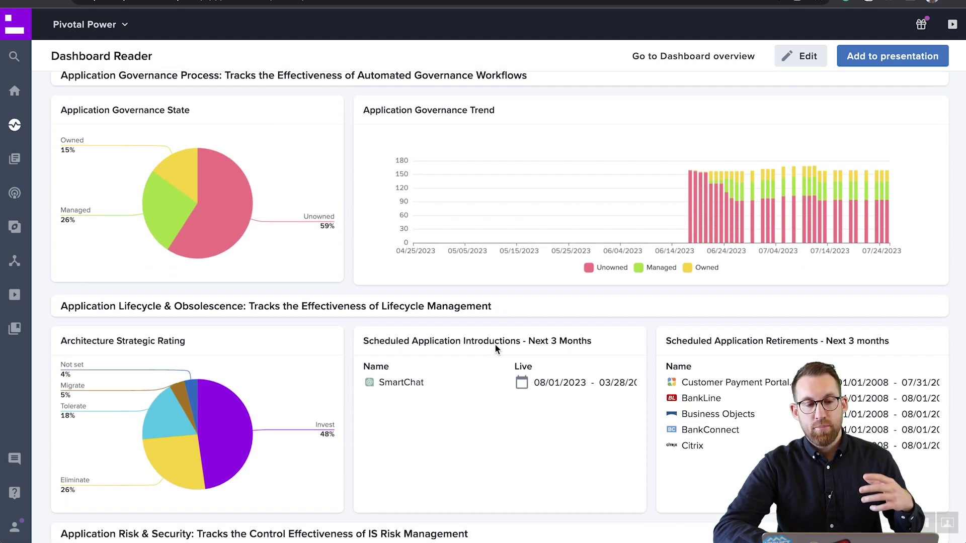
{"action": "scroll", "coordinate": [496, 348], "scroll_direction": "up", "scroll_amount": 1}
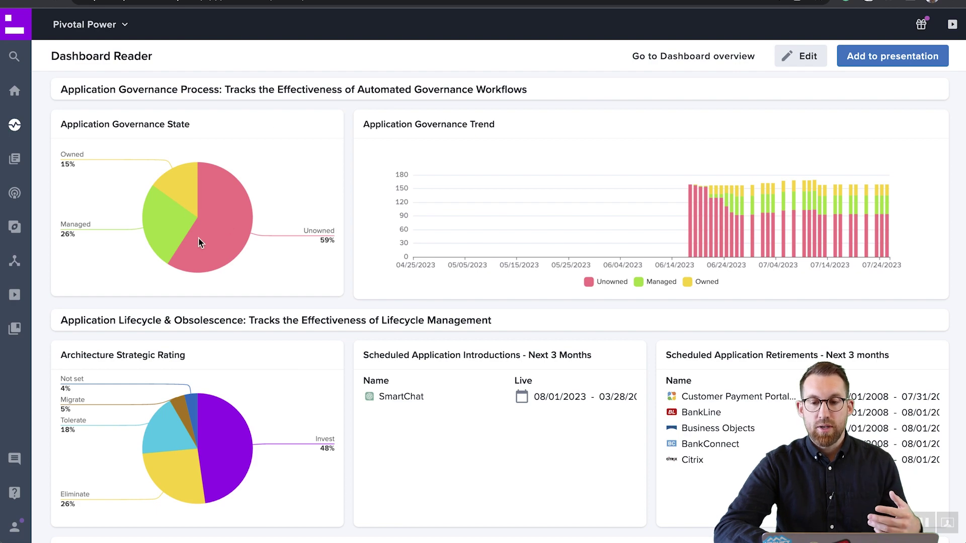
{"action": "scroll", "coordinate": [283, 272], "scroll_direction": "down", "scroll_amount": 5}
{"action": "scroll", "coordinate": [282, 271], "scroll_direction": "down", "scroll_amount": 3}
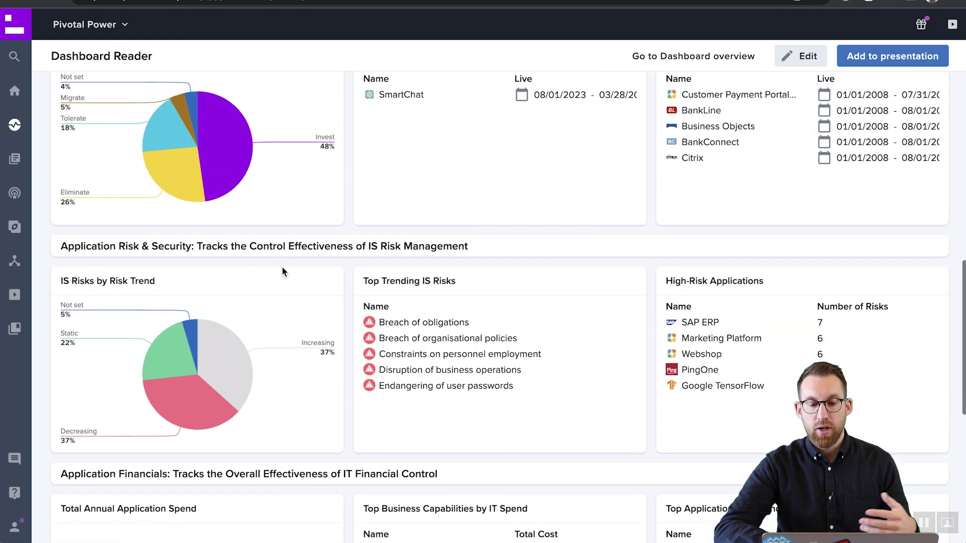
{"action": "scroll", "coordinate": [363, 391], "scroll_direction": "down", "scroll_amount": 5}
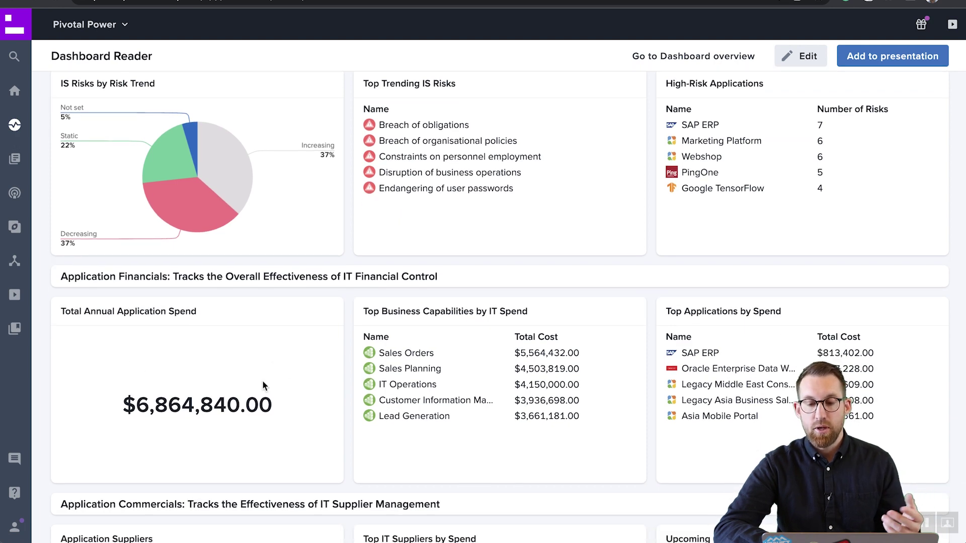
{"action": "scroll", "coordinate": [262, 388], "scroll_direction": "down", "scroll_amount": 5}
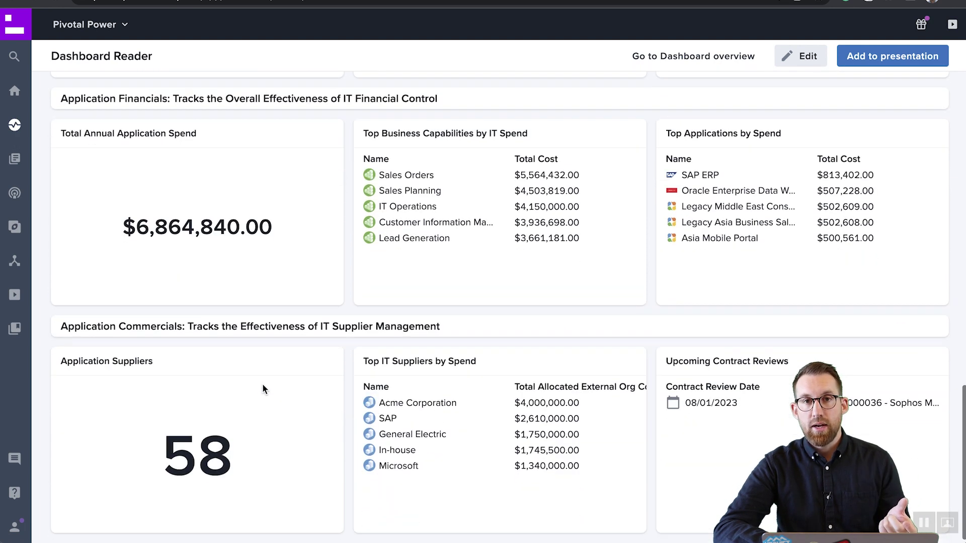
{"action": "scroll", "coordinate": [263, 389], "scroll_direction": "up", "scroll_amount": 15}
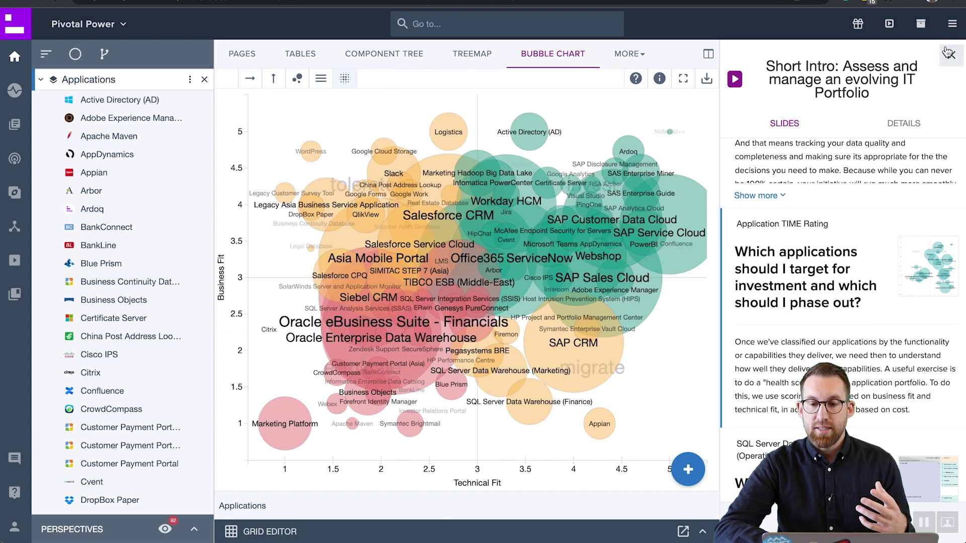
- Close the intro slides so the Business Fit vs Technical Fit bubble chart spans the full width
{"action": "left_click", "coordinate": [883, 29]}
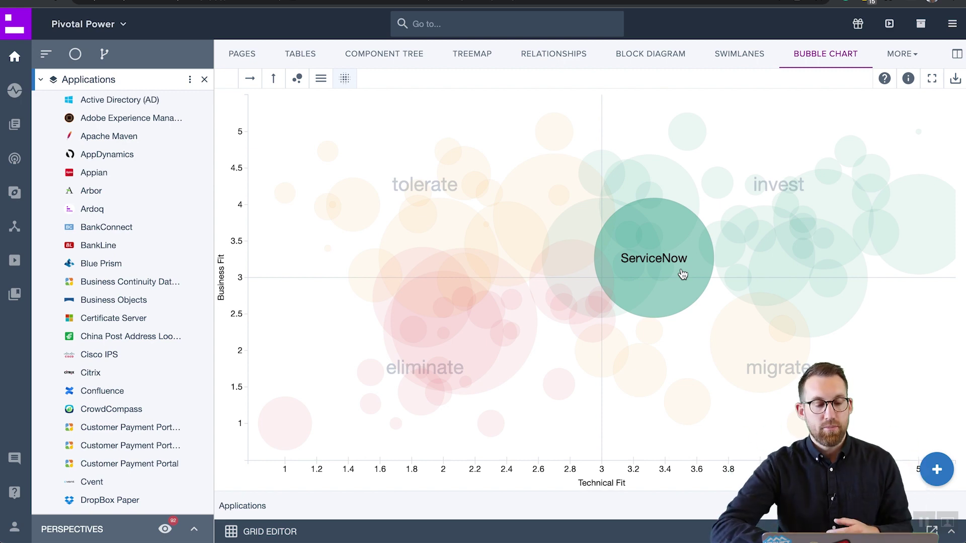
- Set the Perspectives Department graph filter to Asia Sales, leaving seven applications on the chart
{"action": "left_click", "coordinate": [195, 533]}
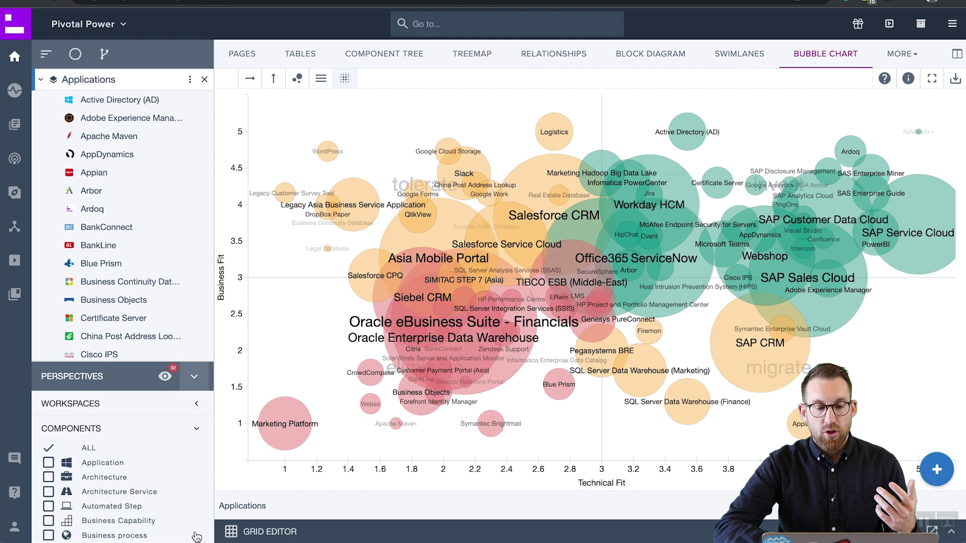
{"action": "scroll", "coordinate": [147, 480], "scroll_direction": "down", "scroll_amount": 10}
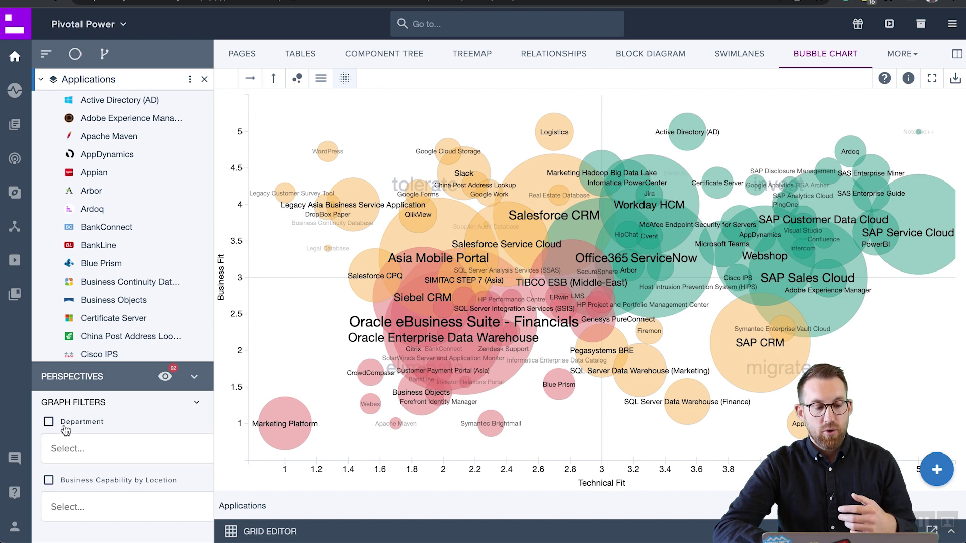
{"action": "left_click", "coordinate": [70, 446]}
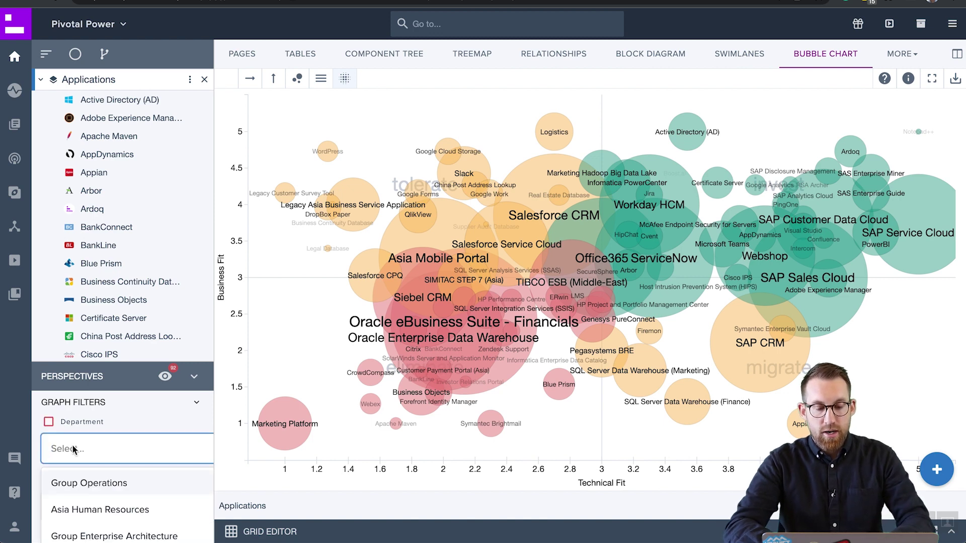
{"action": "type", "text": "Sales"}
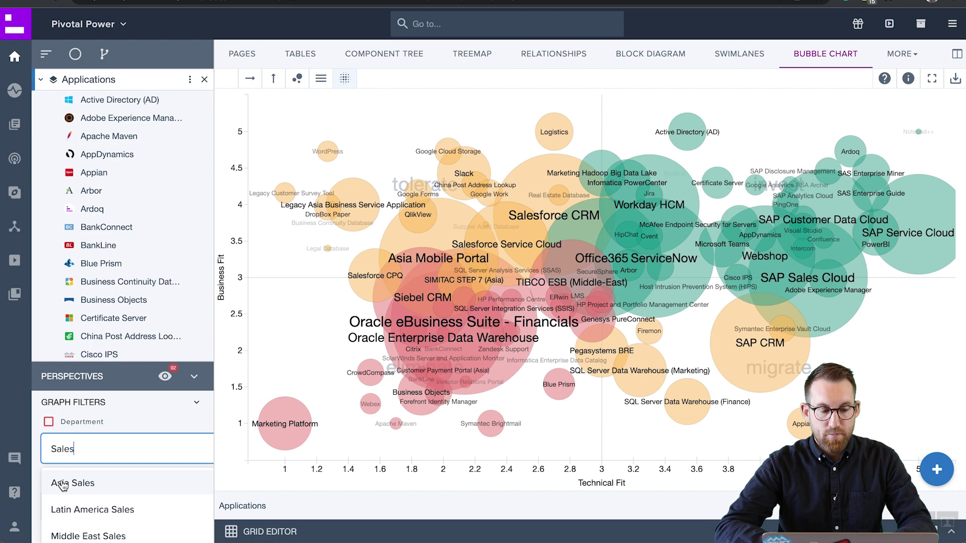
{"action": "left_click", "coordinate": [63, 484]}
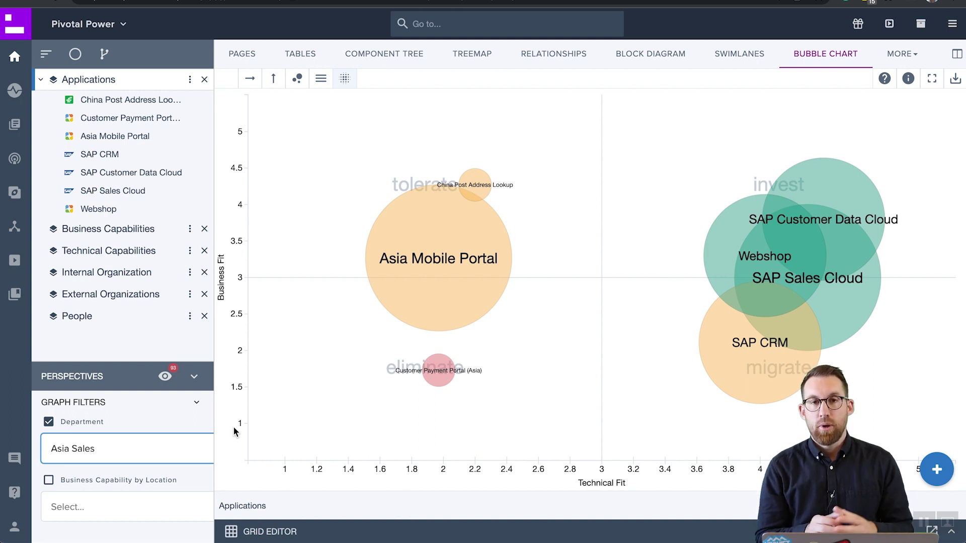
{"action": "left_click", "coordinate": [194, 386]}
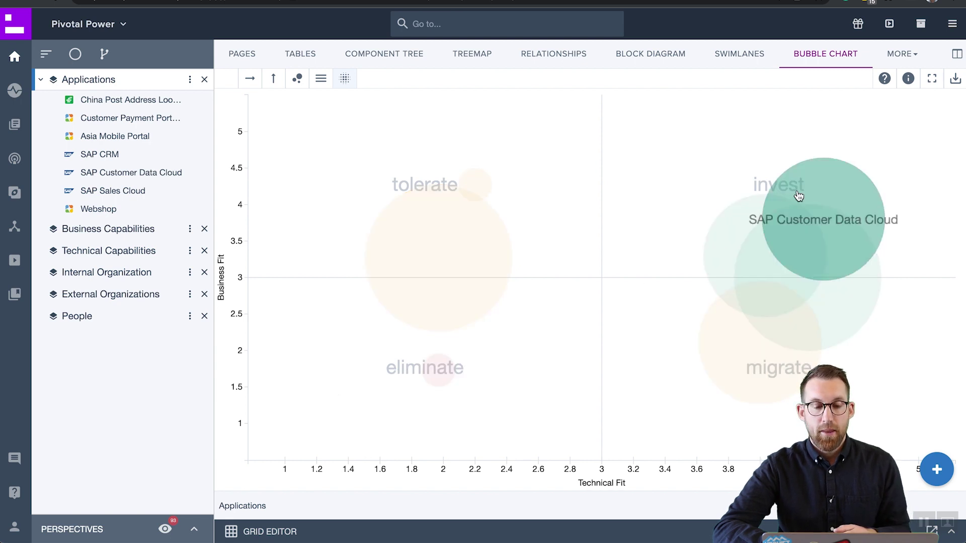
- Open the SQL Server Data Warehouse (Operations) slide and close the slides panel
{"action": "left_click", "coordinate": [890, 23]}
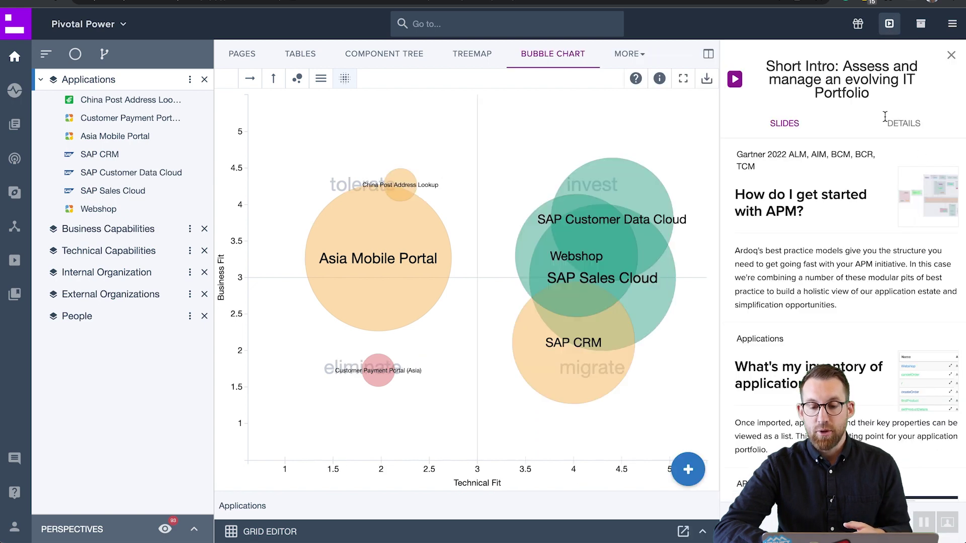
{"action": "scroll", "coordinate": [884, 303], "scroll_direction": "down", "scroll_amount": 8}
{"action": "scroll", "coordinate": [884, 304], "scroll_direction": "up", "scroll_amount": 3}
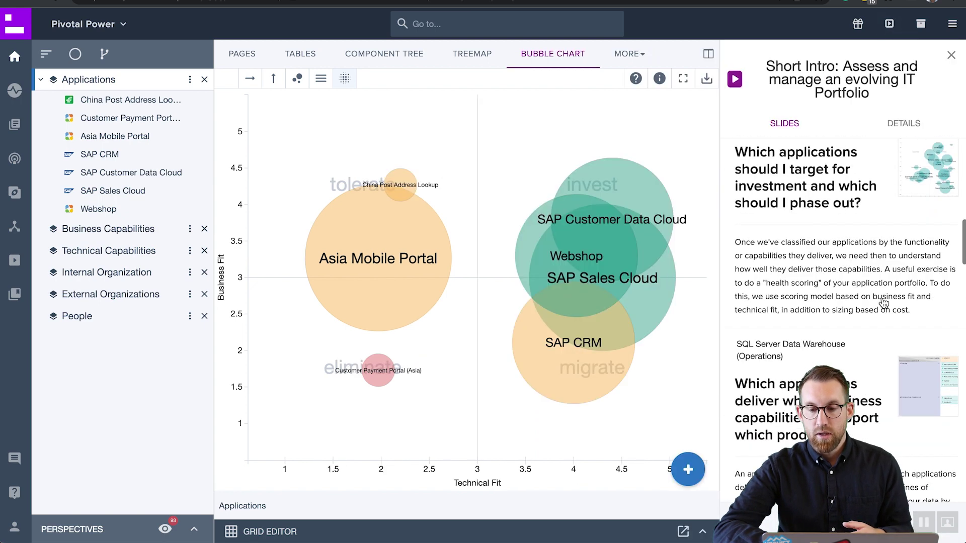
{"action": "scroll", "coordinate": [883, 303], "scroll_direction": "down", "scroll_amount": 1}
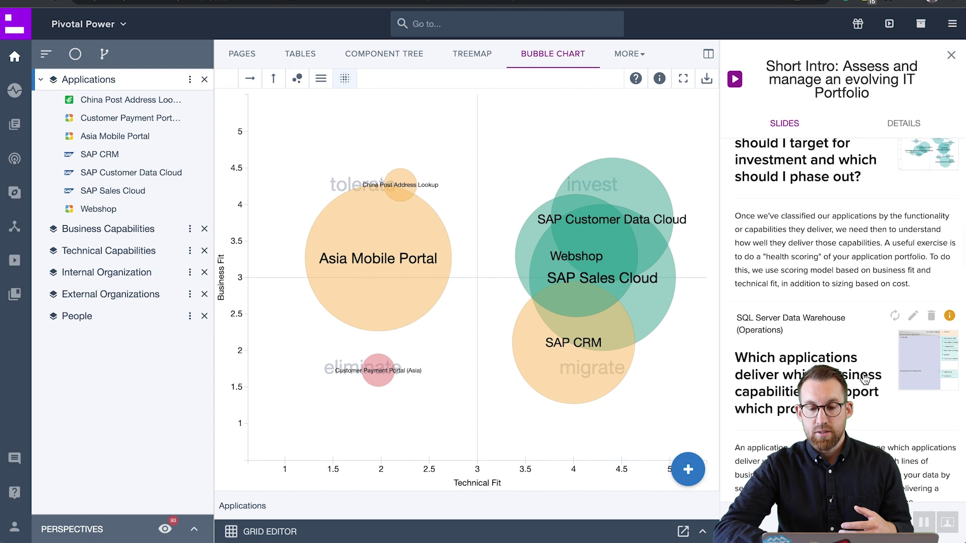
{"action": "left_click", "coordinate": [864, 369]}
{"action": "left_click", "coordinate": [889, 24]}
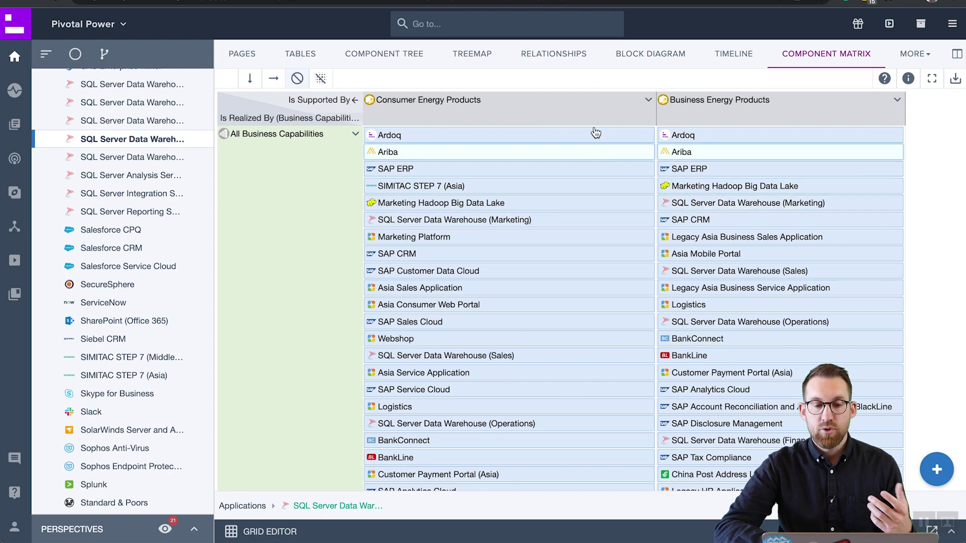
- Expand Consumer Energy Products, All Business Capabilities and Core Capabilities in the Component Matrix
{"action": "left_click", "coordinate": [647, 99]}
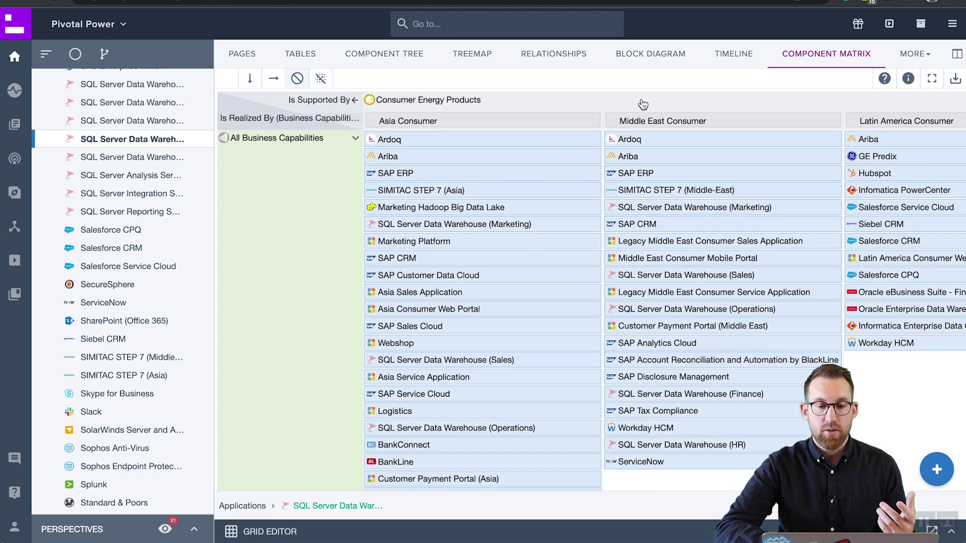
{"action": "left_click", "coordinate": [355, 138]}
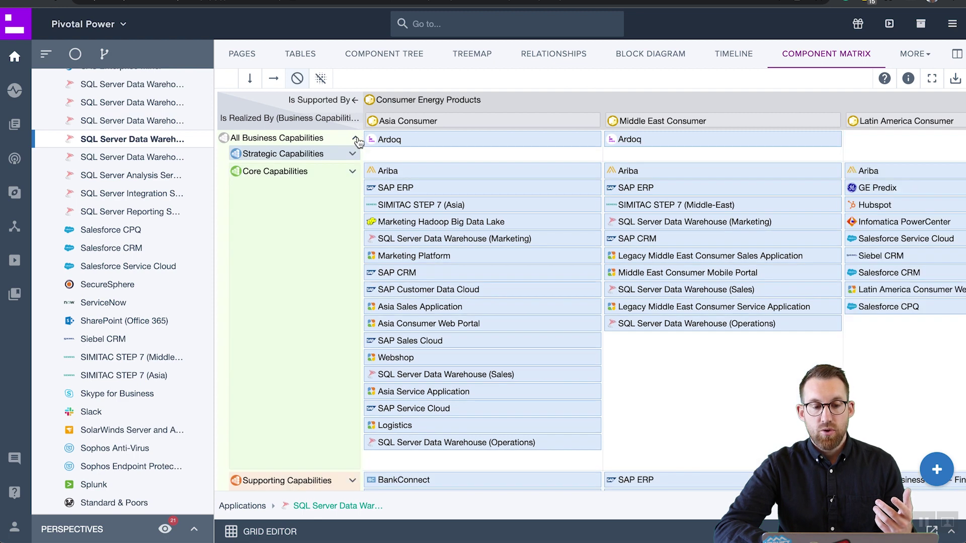
{"action": "left_click", "coordinate": [354, 172]}
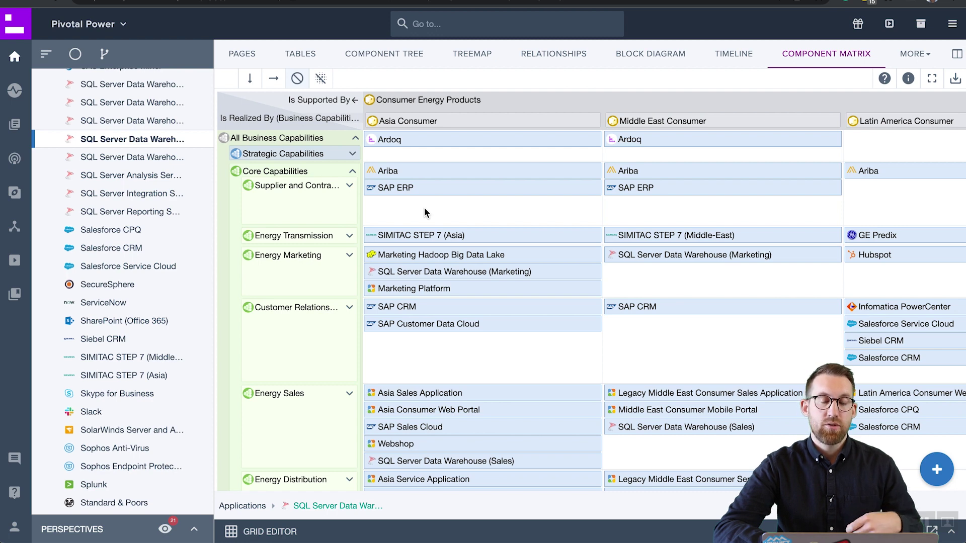
- Open the Application Portfolio Management Dashboard slide from the intro slides
{"action": "left_click", "coordinate": [889, 24]}
{"action": "scroll", "coordinate": [864, 335], "scroll_direction": "down", "scroll_amount": 10}
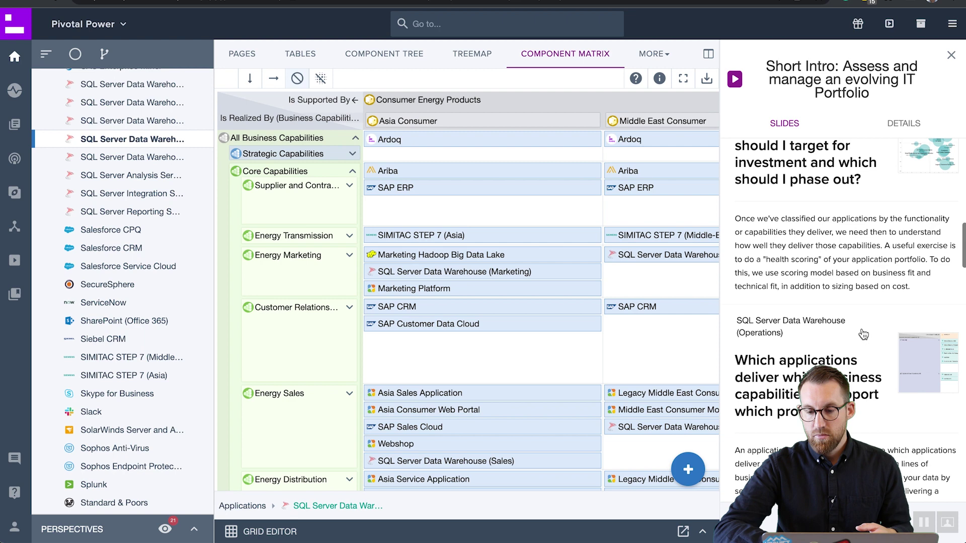
{"action": "scroll", "coordinate": [863, 335], "scroll_direction": "down", "scroll_amount": 1}
{"action": "left_click", "coordinate": [863, 335]}
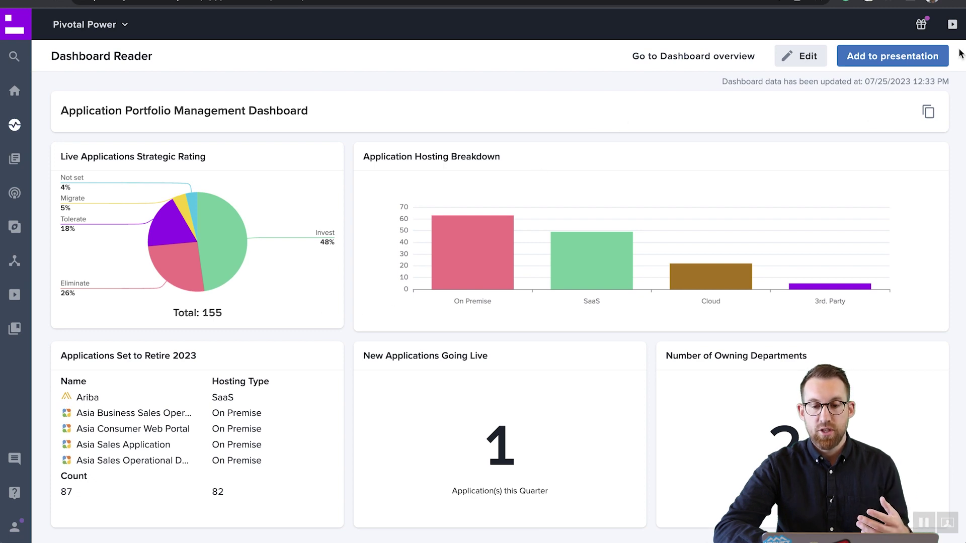
- Close the slides panel and drill into the On Premise bar of Application Hosting Breakdown
{"action": "left_click", "coordinate": [952, 24]}
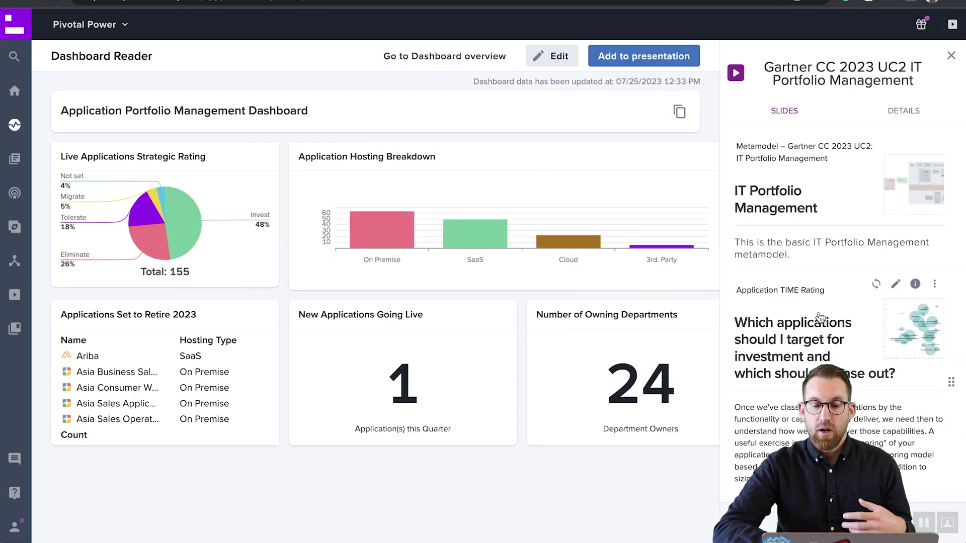
{"action": "scroll", "coordinate": [820, 332], "scroll_direction": "down", "scroll_amount": 3}
{"action": "scroll", "coordinate": [820, 332], "scroll_direction": "up", "scroll_amount": 3}
{"action": "scroll", "coordinate": [820, 332], "scroll_direction": "up", "scroll_amount": 2}
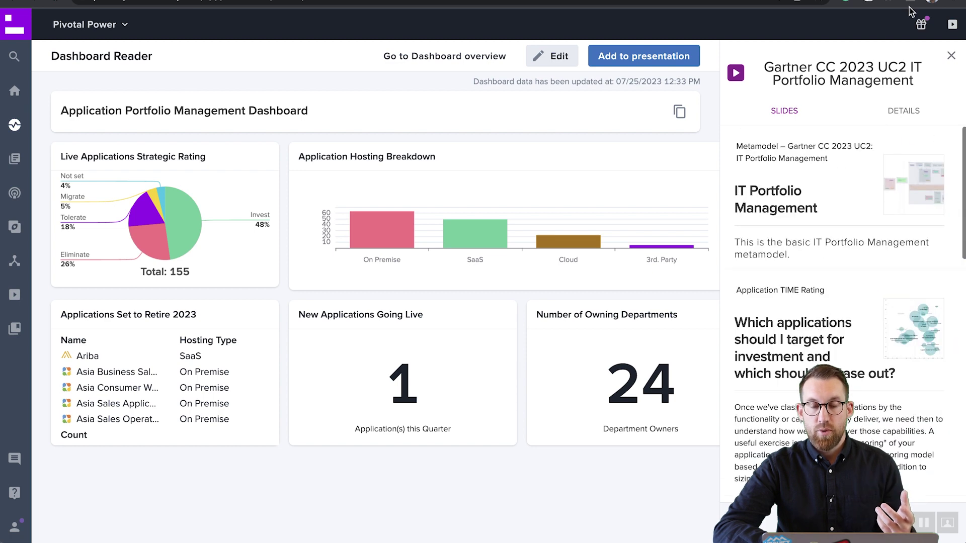
{"action": "left_click", "coordinate": [952, 24]}
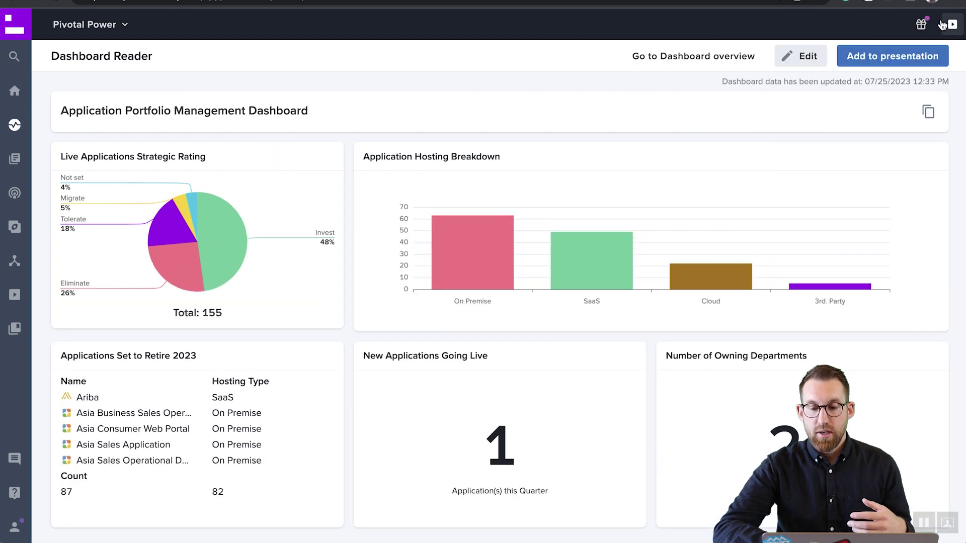
{"action": "left_click", "coordinate": [471, 273]}
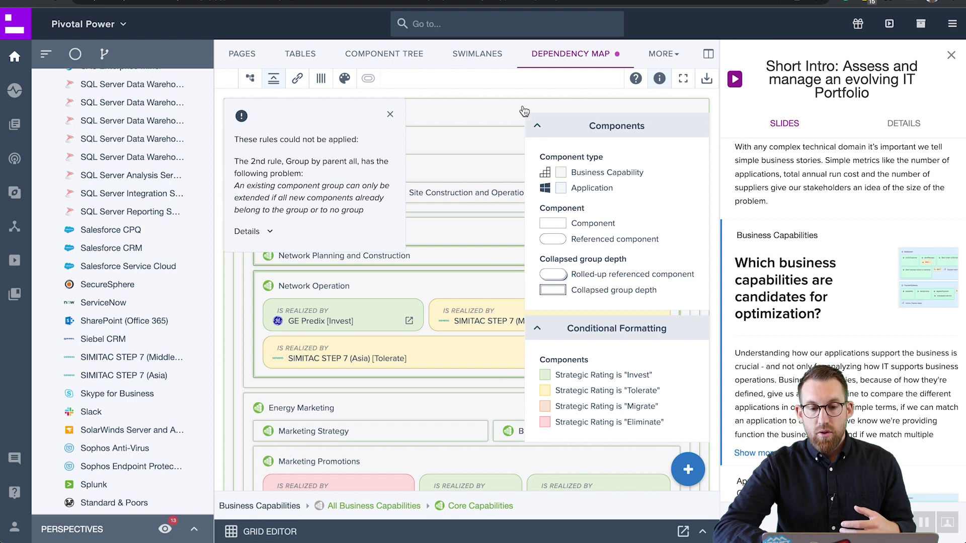
- Dismiss the grouping rule warning and collapse the Components and Conditional Formatting legend sections
{"action": "left_click", "coordinate": [537, 125]}
{"action": "left_click", "coordinate": [391, 116]}
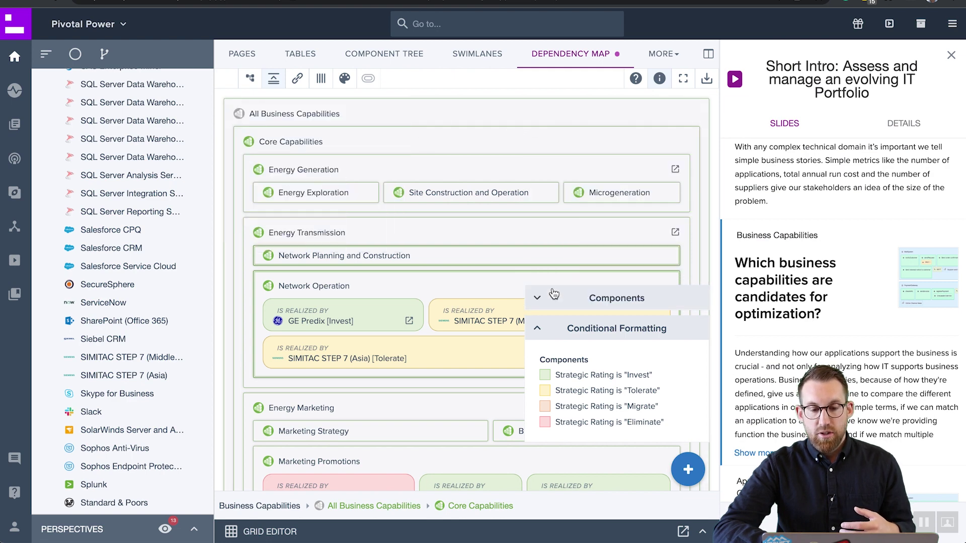
{"action": "left_click", "coordinate": [536, 328]}
{"action": "scroll", "coordinate": [635, 336], "scroll_direction": "down", "scroll_amount": 5}
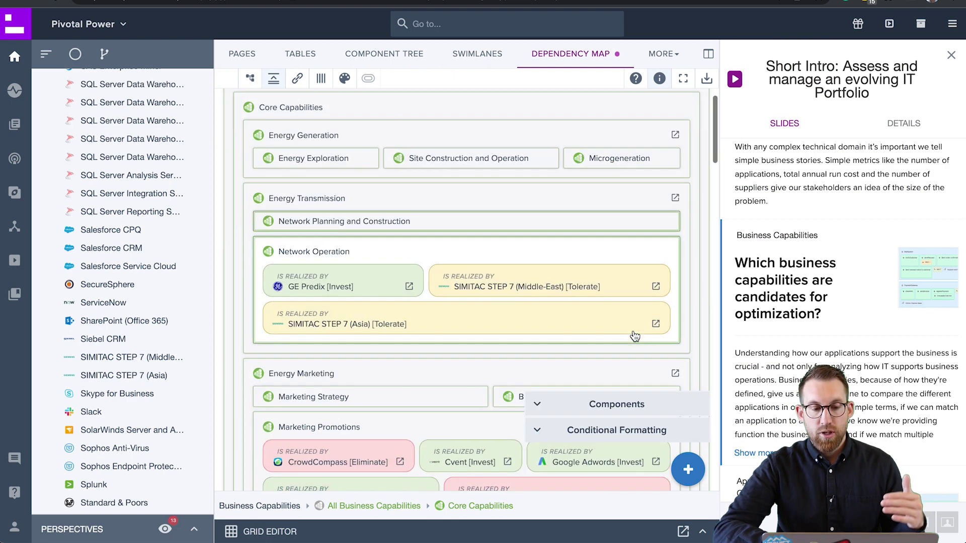
{"action": "scroll", "coordinate": [635, 336], "scroll_direction": "down", "scroll_amount": 3}
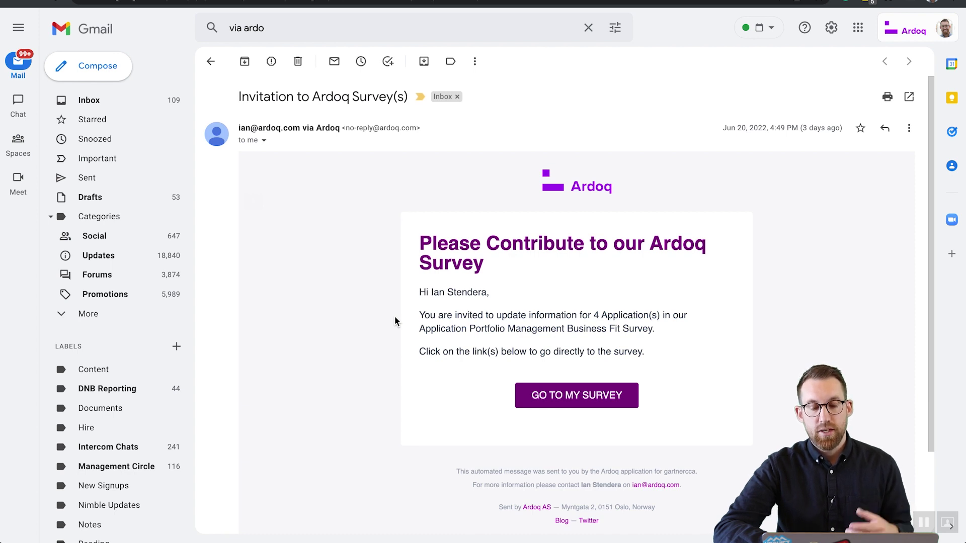
- Open the Business Fit Survey via GO TO MY SURVEY in the invitation email
{"action": "left_click", "coordinate": [579, 401]}
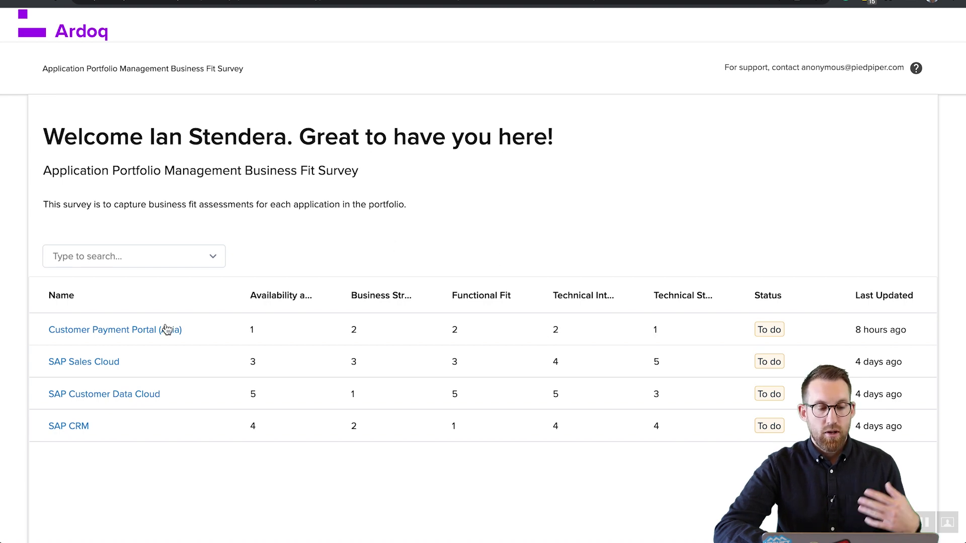
- Open the Customer Payment Portal (Asia) assessment and review its business fit questions
{"action": "left_click", "coordinate": [103, 331]}
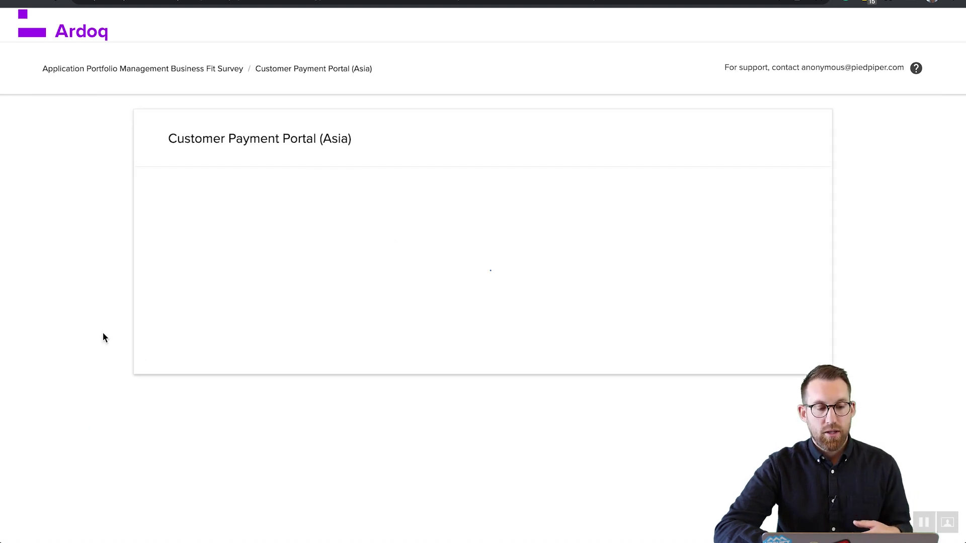
{"action": "scroll", "coordinate": [373, 313], "scroll_direction": "down", "scroll_amount": 5}
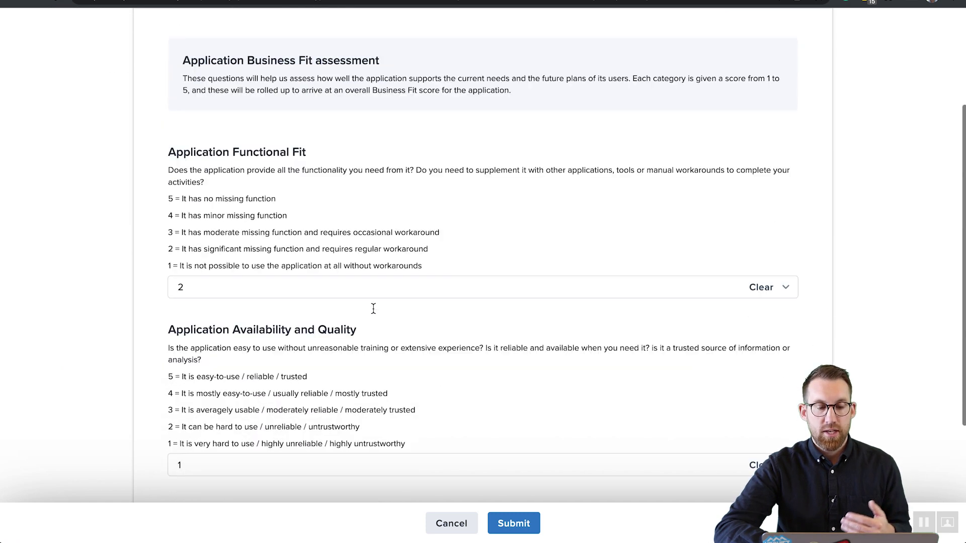
{"action": "scroll", "coordinate": [406, 331], "scroll_direction": "down", "scroll_amount": 2}
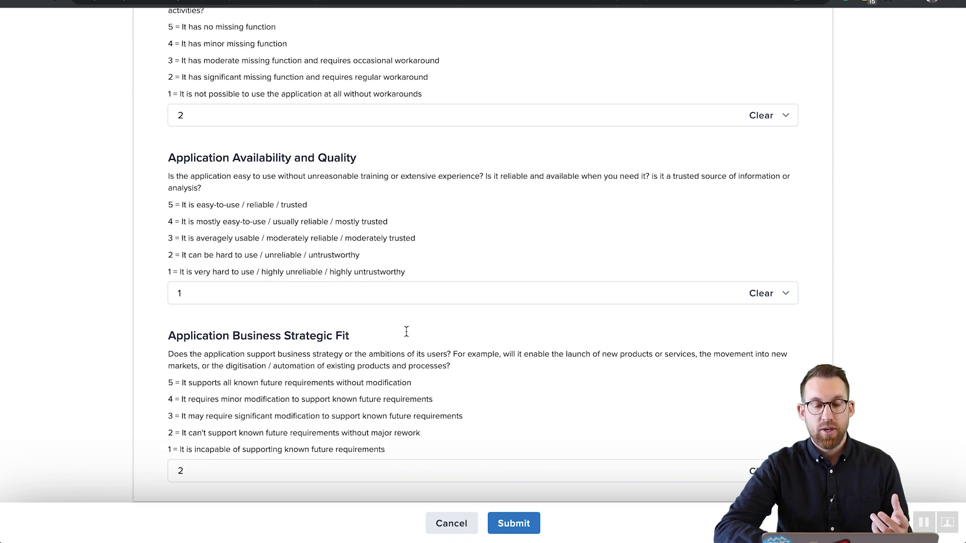
{"action": "scroll", "coordinate": [406, 331], "scroll_direction": "up", "scroll_amount": 7}
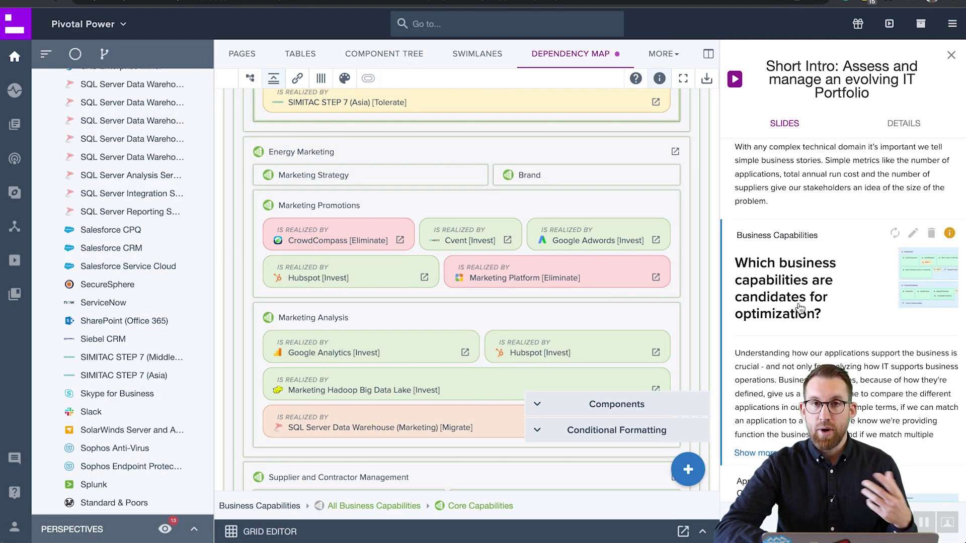
- Scroll down the intro slides and open the Contracts slide's table of software subscriptions
{"action": "scroll", "coordinate": [800, 308], "scroll_direction": "down", "scroll_amount": 1}
{"action": "scroll", "coordinate": [800, 309], "scroll_direction": "down", "scroll_amount": 2}
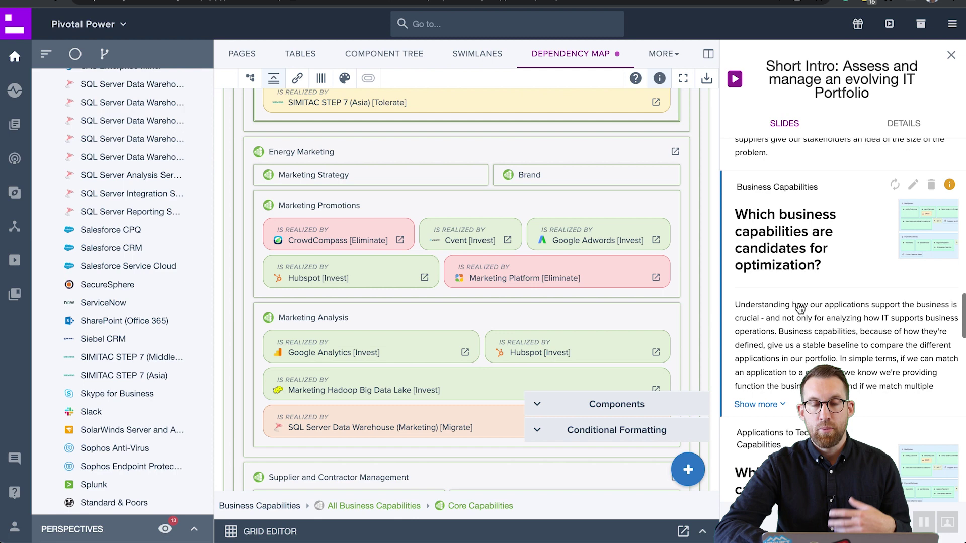
{"action": "scroll", "coordinate": [800, 309], "scroll_direction": "down", "scroll_amount": 5}
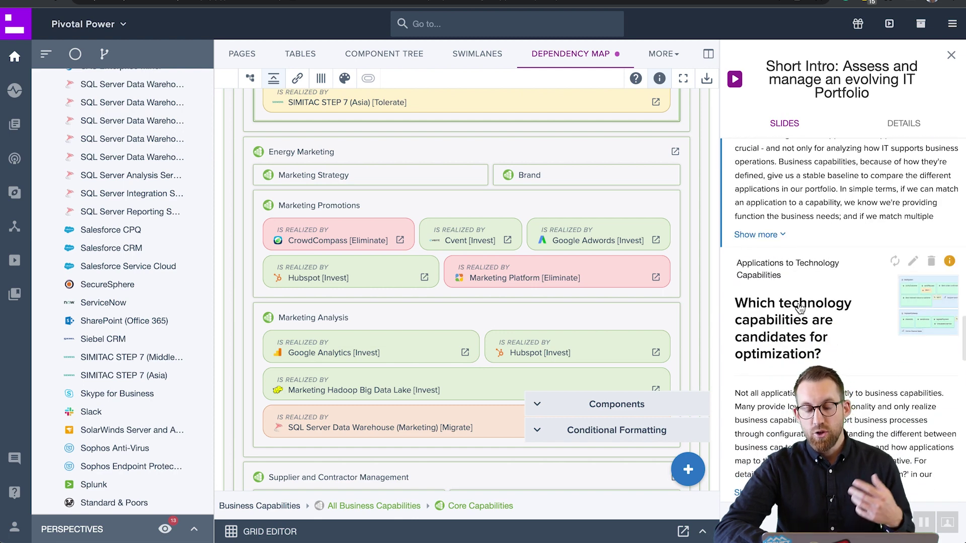
{"action": "scroll", "coordinate": [800, 309], "scroll_direction": "down", "scroll_amount": 5}
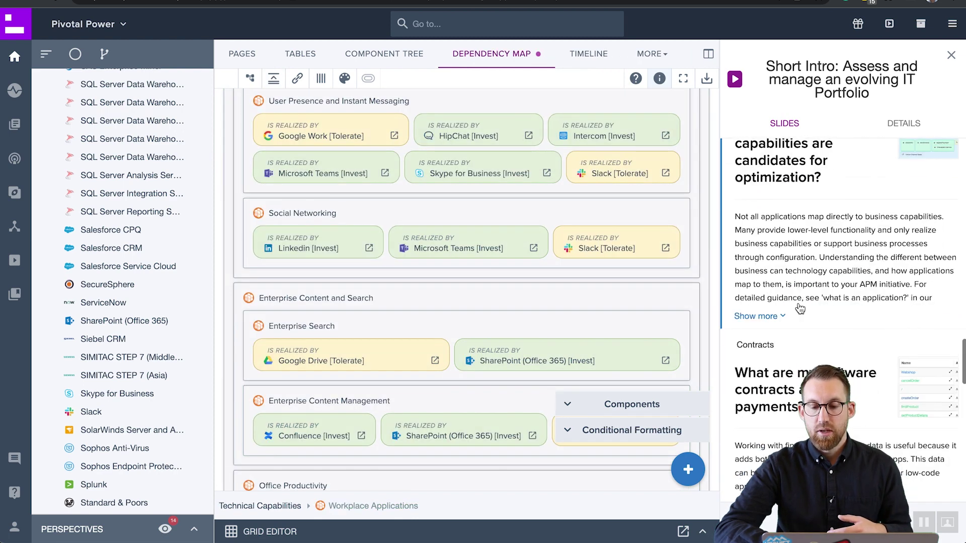
{"action": "left_click", "coordinate": [798, 421]}
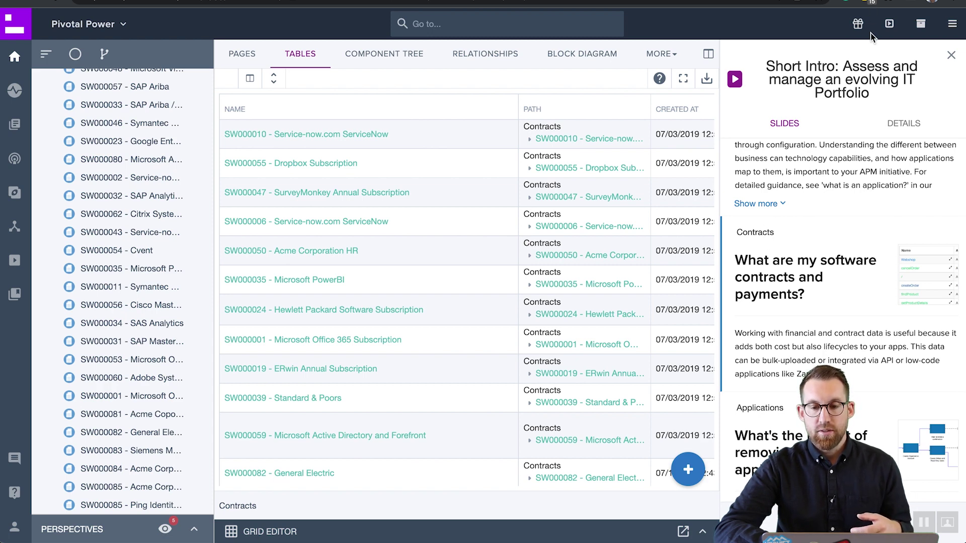
- Close the slides panel and scroll the Contracts table across its lifecycle, cost and review-date columns
{"action": "left_click", "coordinate": [891, 23]}
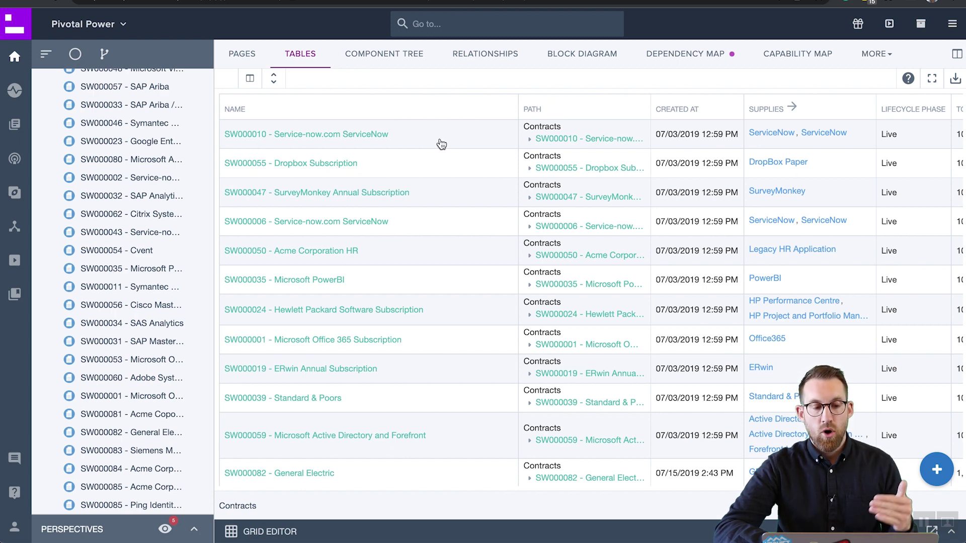
{"action": "scroll", "coordinate": [451, 212], "scroll_direction": "down", "scroll_amount": 1}
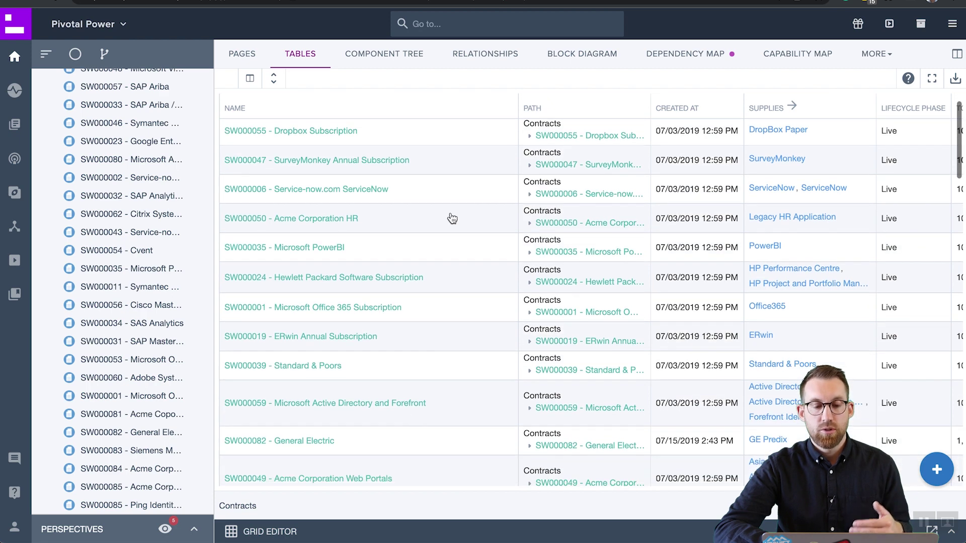
{"action": "scroll", "coordinate": [452, 217], "scroll_direction": "up", "scroll_amount": 1}
{"action": "scroll", "coordinate": [695, 196], "scroll_direction": "right", "scroll_amount": 5}
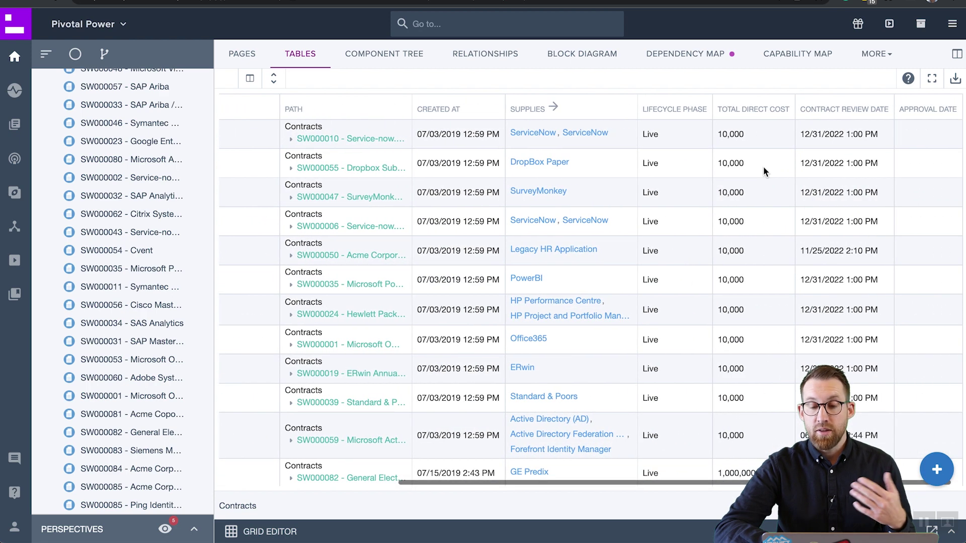
{"action": "scroll", "coordinate": [764, 172], "scroll_direction": "left", "scroll_amount": 5}
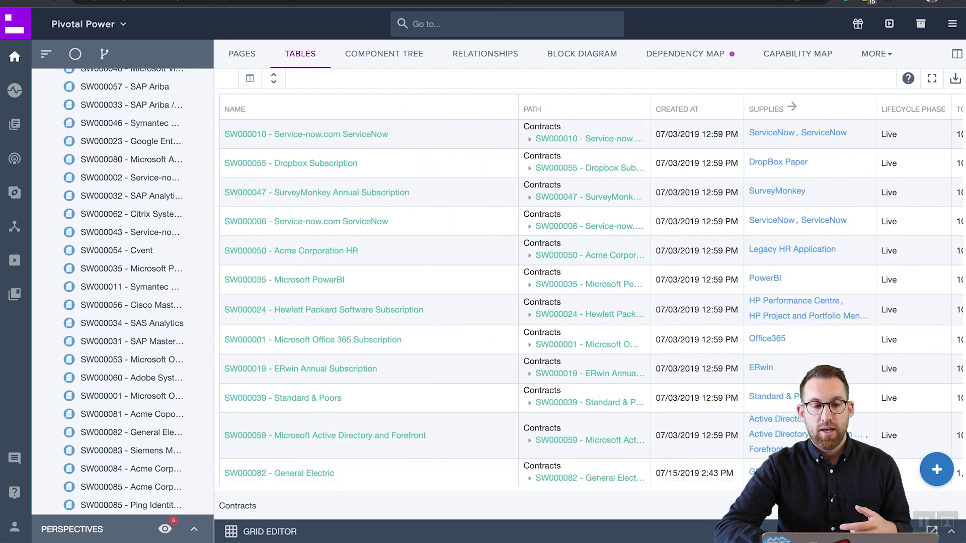
- Open contract SW000084, Acme Corporation Master Agreement (Middle East), from the SaaS renewal alert email
{"action": "key", "text": "ctrl+Tab"}
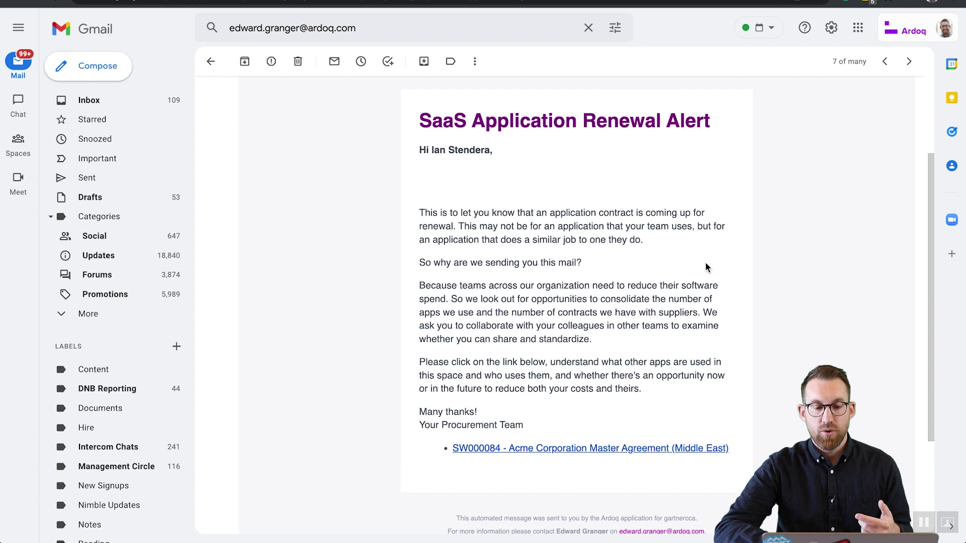
{"action": "scroll", "coordinate": [704, 266], "scroll_direction": "down", "scroll_amount": 1}
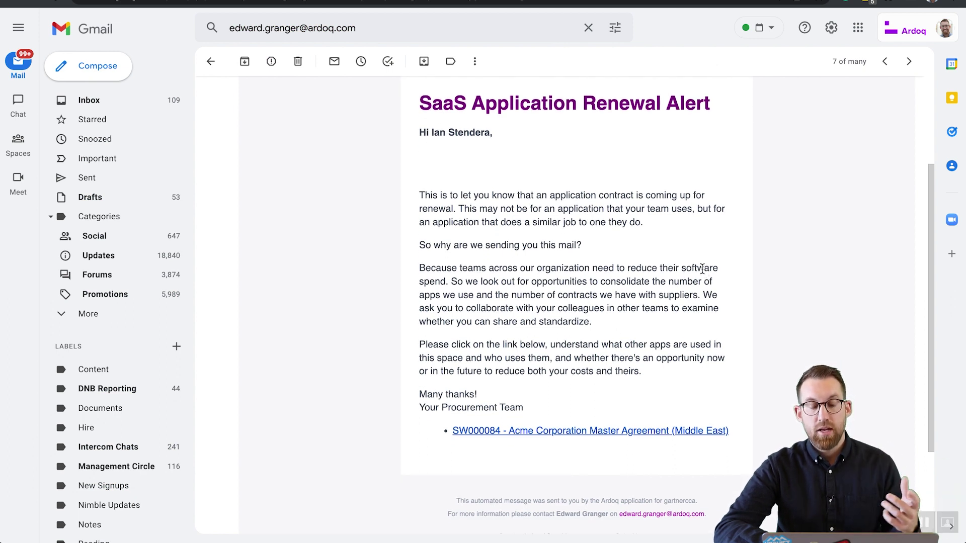
{"action": "left_click", "coordinate": [597, 431]}
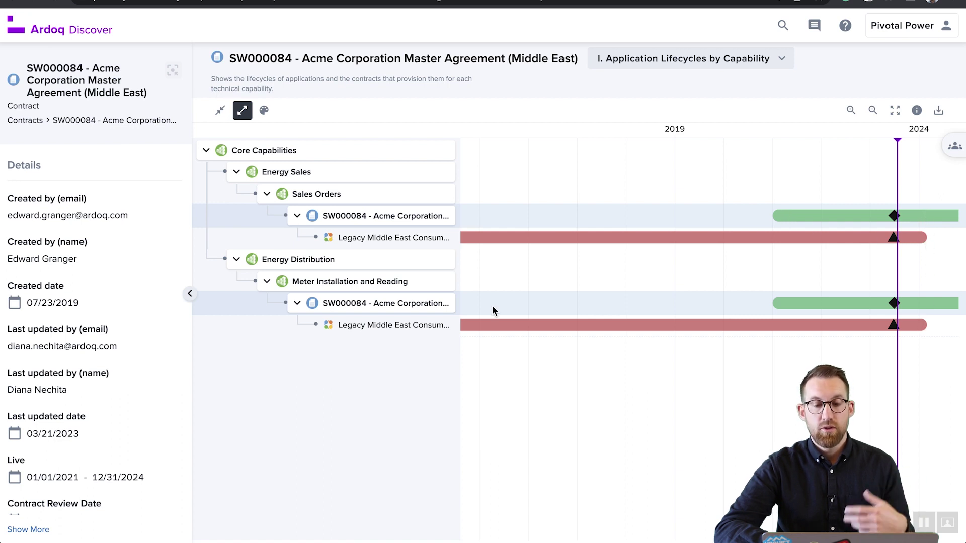
- Focus on the Legacy Middle East Consumer Service Application and try the A. Product Hosting and OKRs viewpoints
{"action": "left_click", "coordinate": [407, 326]}
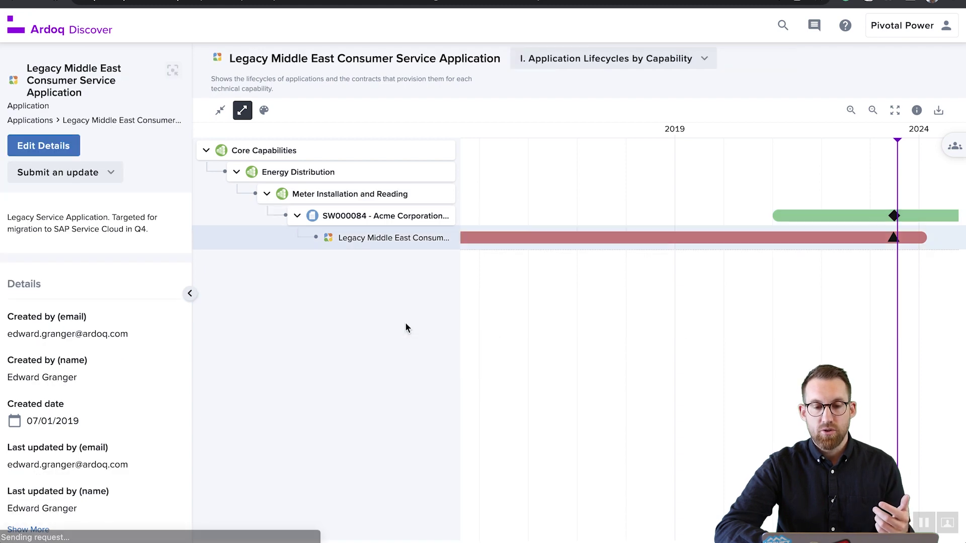
{"action": "left_click", "coordinate": [662, 61]}
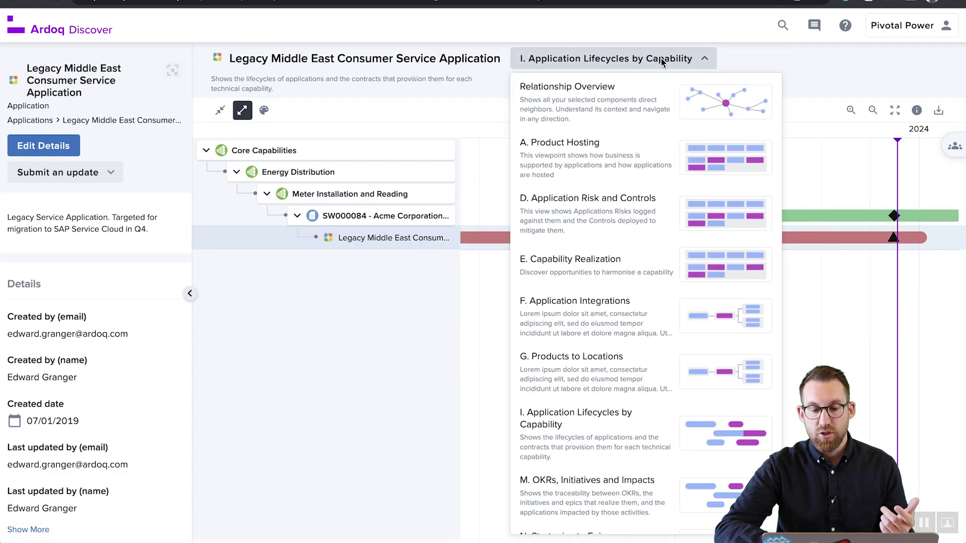
{"action": "left_click", "coordinate": [580, 154]}
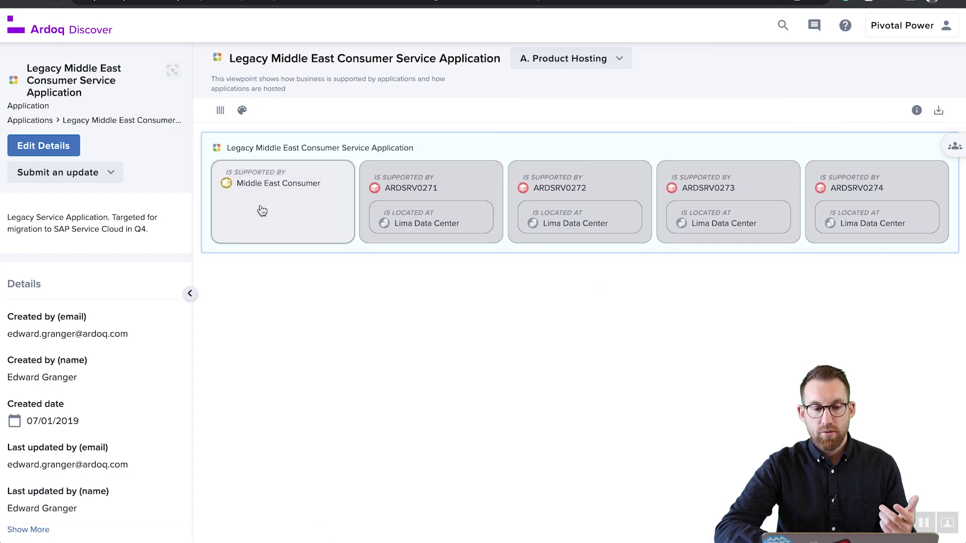
{"action": "left_click", "coordinate": [570, 59]}
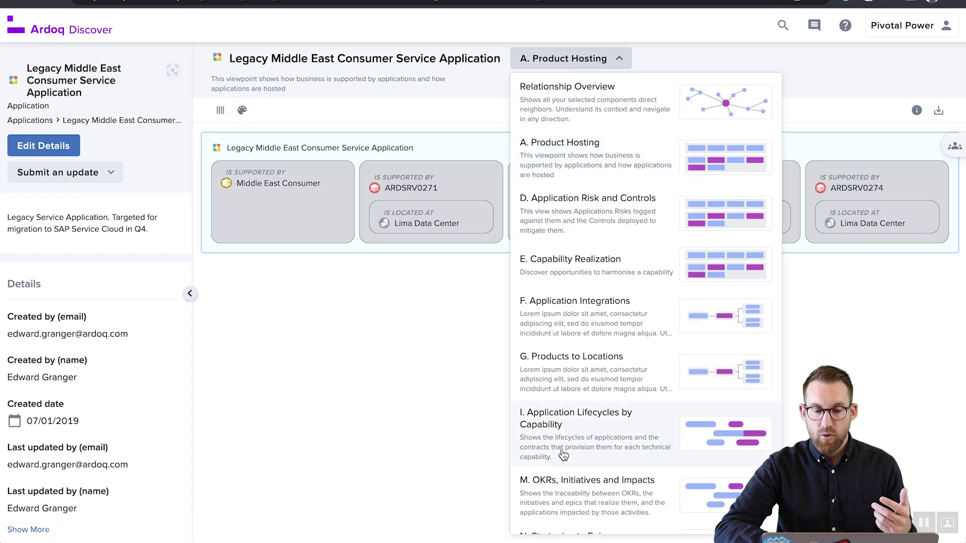
{"action": "left_click", "coordinate": [560, 486]}
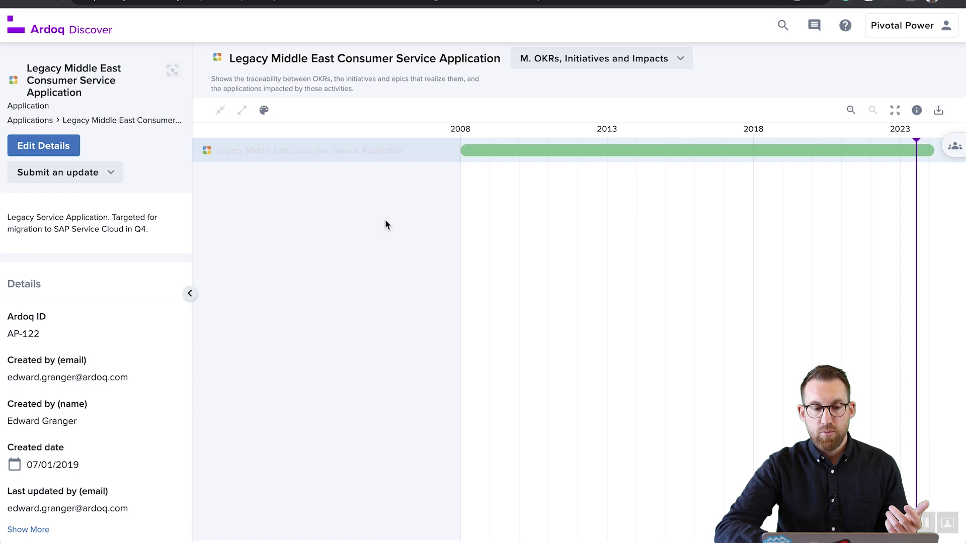
- Switch to the F. Application Integrations viewpoint limited to one degree of separation
{"action": "left_click", "coordinate": [560, 61]}
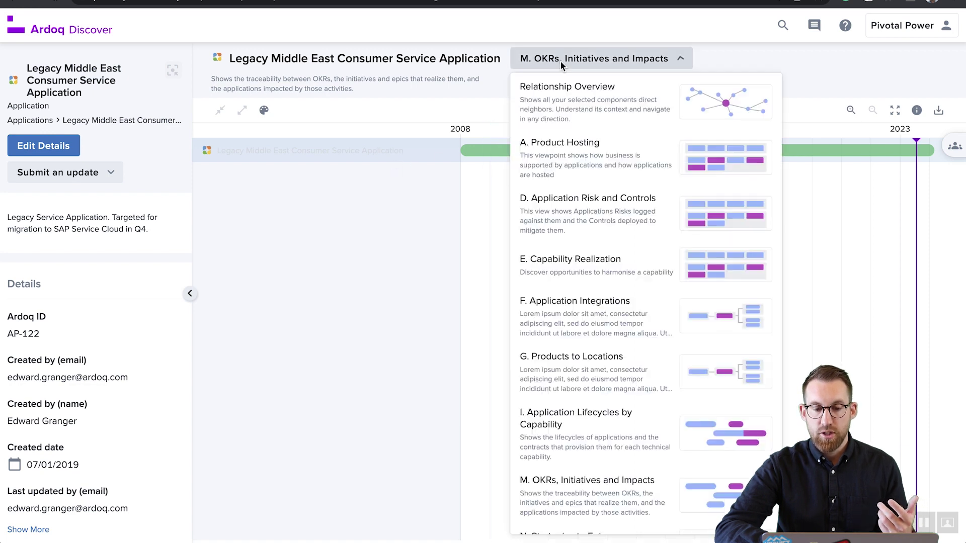
{"action": "left_click", "coordinate": [566, 302]}
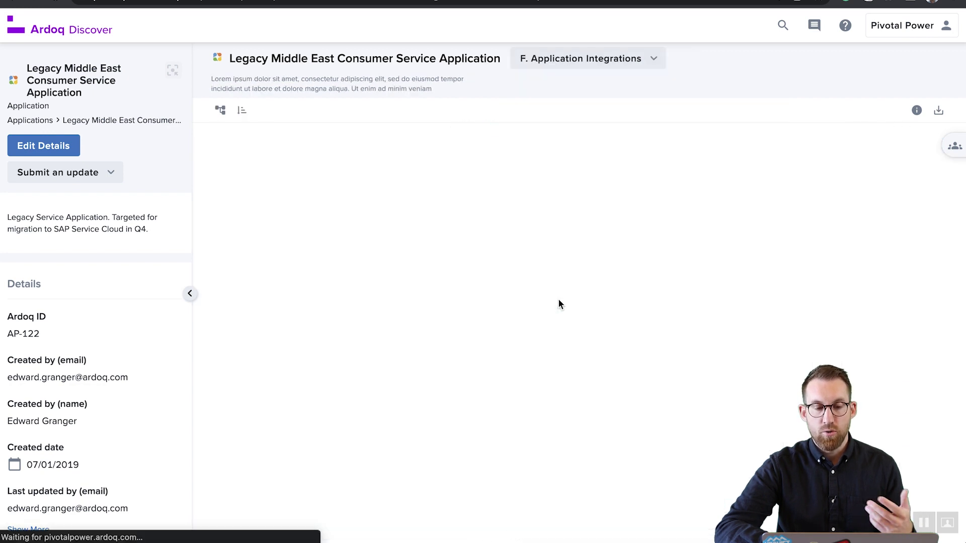
{"action": "left_click", "coordinate": [224, 111]}
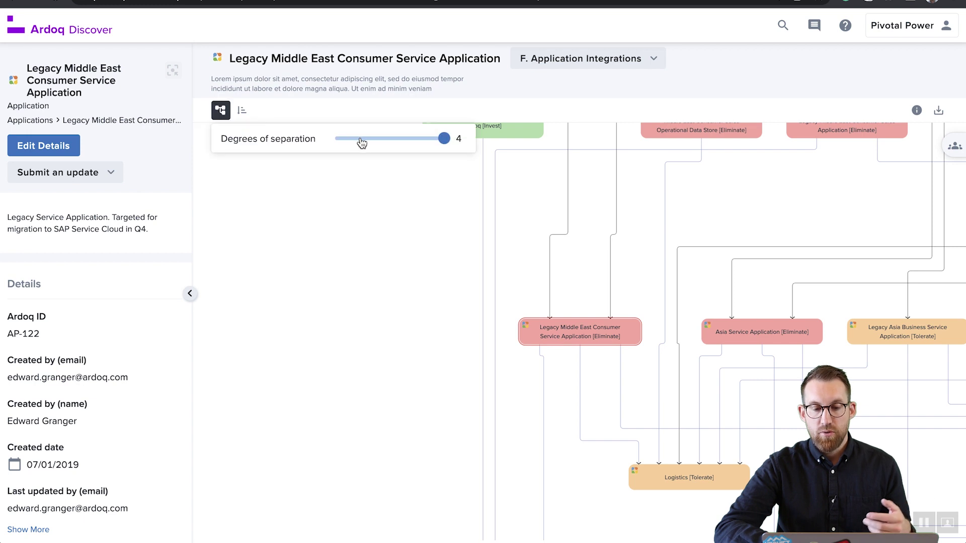
{"action": "left_click", "coordinate": [362, 140]}
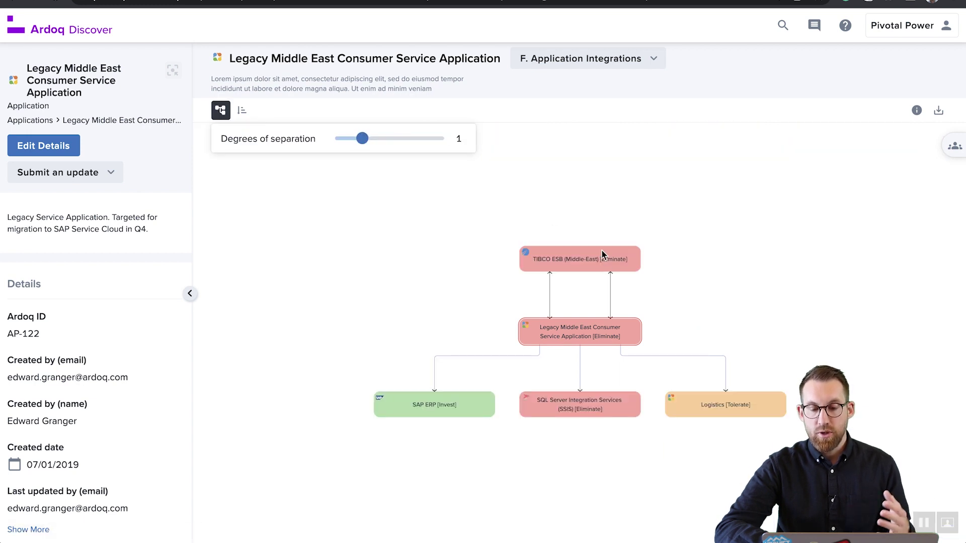
{"action": "left_click", "coordinate": [499, 216]}
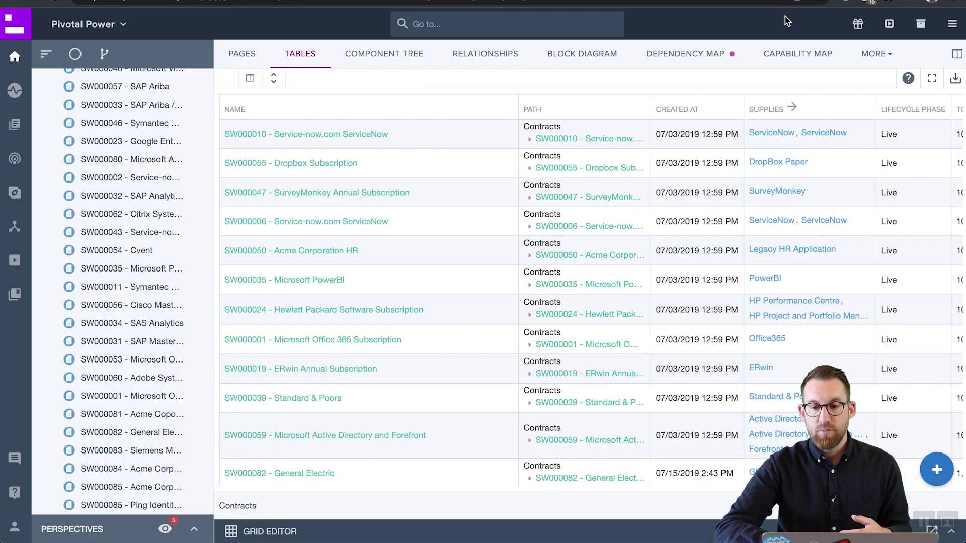
- Open the Short Intro slides panel and scroll through it to the APM extension slide
{"action": "left_click", "coordinate": [889, 24]}
{"action": "scroll", "coordinate": [889, 352], "scroll_direction": "down", "scroll_amount": 10}
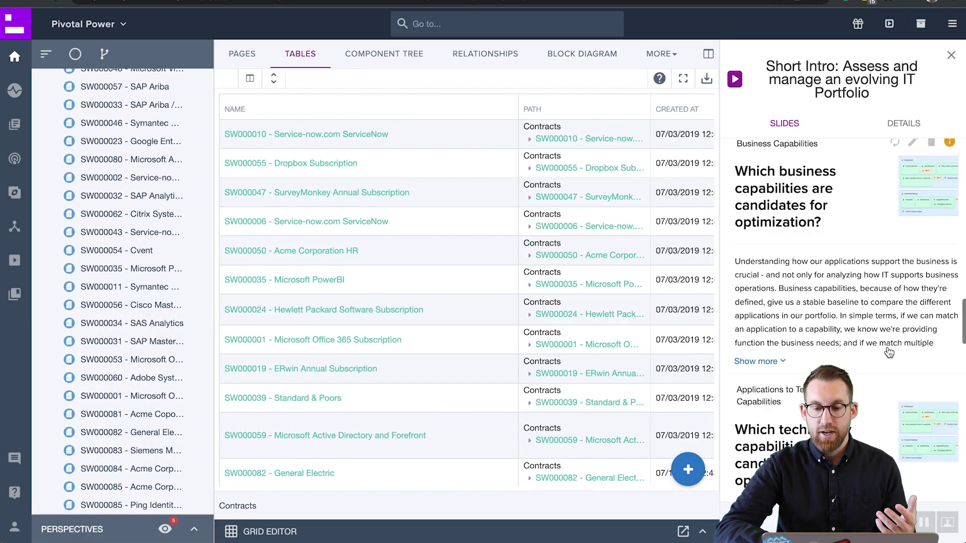
{"action": "scroll", "coordinate": [889, 352], "scroll_direction": "down", "scroll_amount": 3}
{"action": "scroll", "coordinate": [889, 352], "scroll_direction": "up", "scroll_amount": 5}
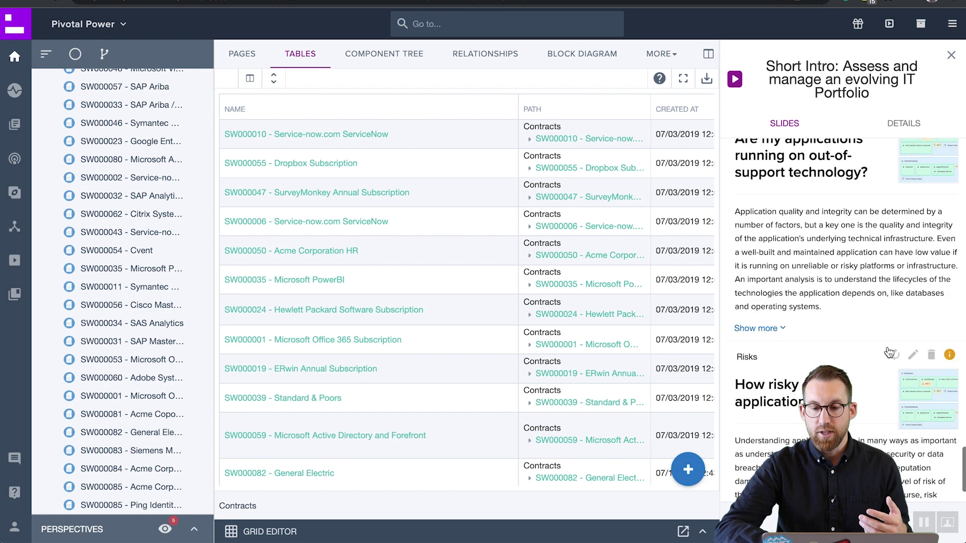
{"action": "scroll", "coordinate": [889, 352], "scroll_direction": "up", "scroll_amount": 4}
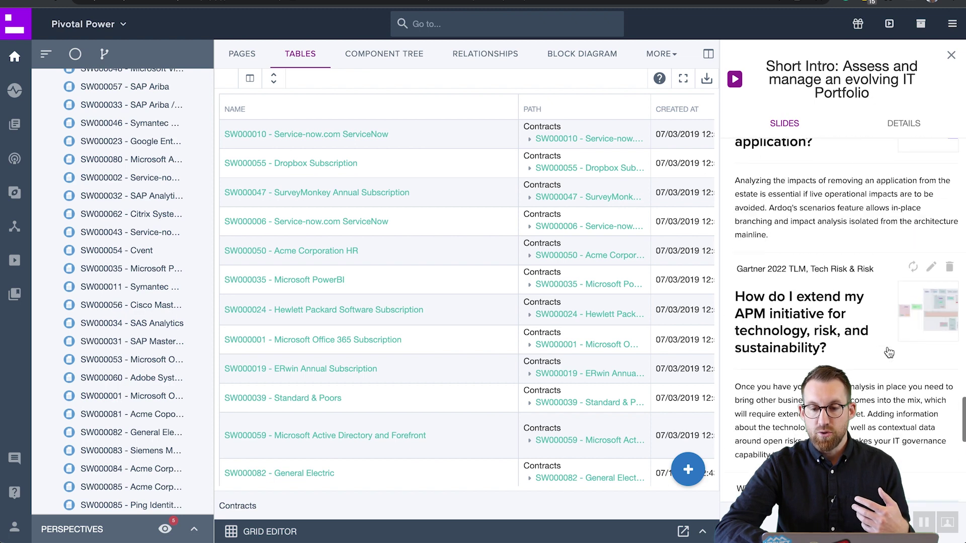
- Open the low-value application removal slide showing the TIBCO ESB versus Mainline scenario diff
{"action": "left_click", "coordinate": [856, 330]}
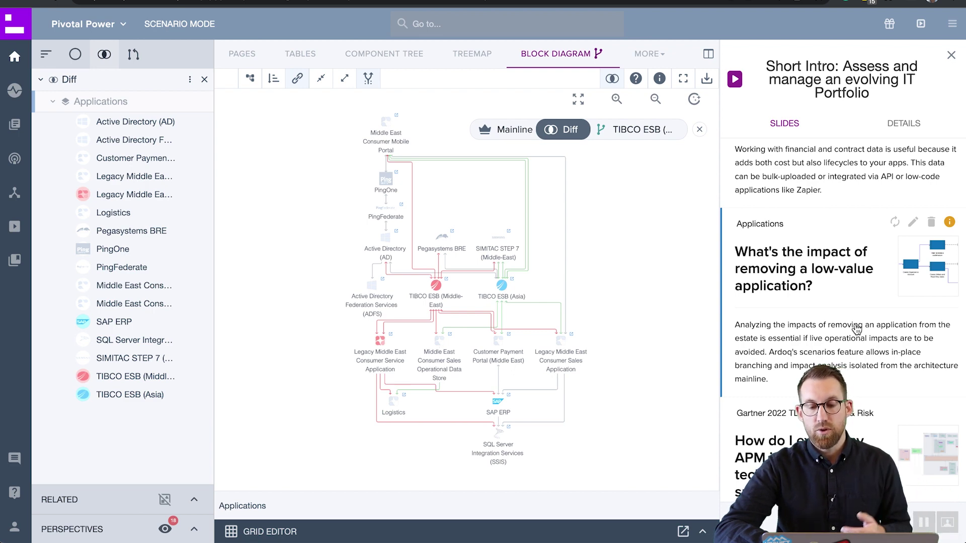
{"action": "scroll", "coordinate": [856, 330], "scroll_direction": "down", "scroll_amount": 5}
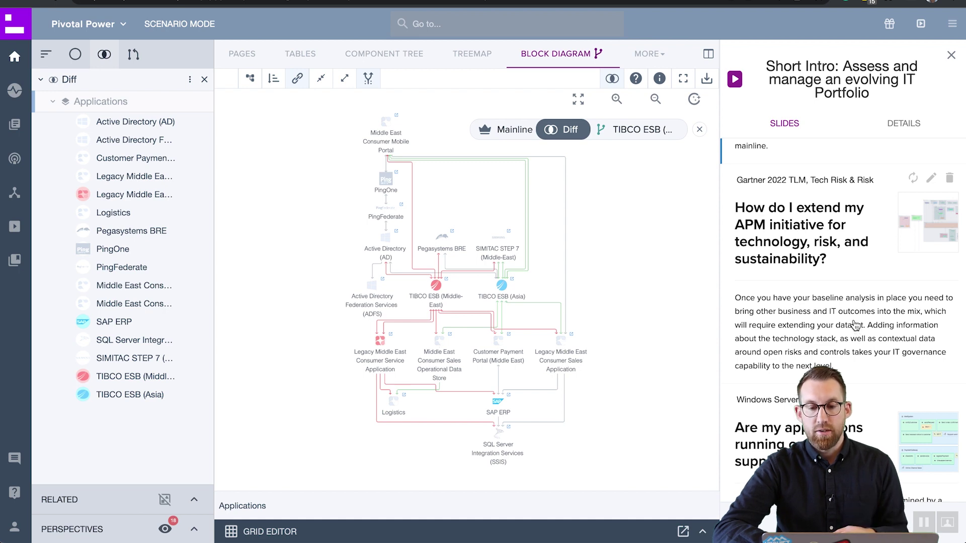
- Open the Gartner technology and risk metamodel slide and pan its diagram
{"action": "left_click", "coordinate": [855, 326]}
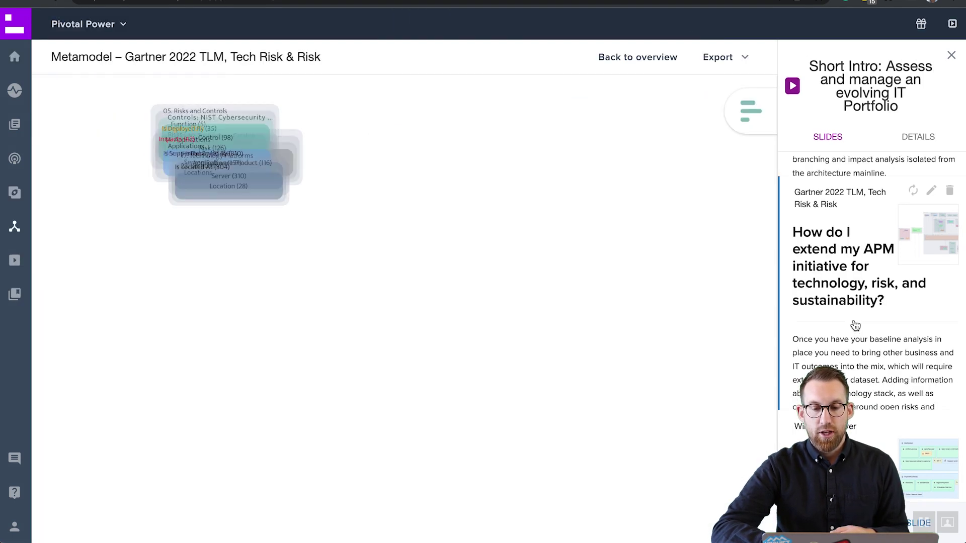
{"action": "scroll", "coordinate": [706, 327], "scroll_direction": "down", "scroll_amount": 2}
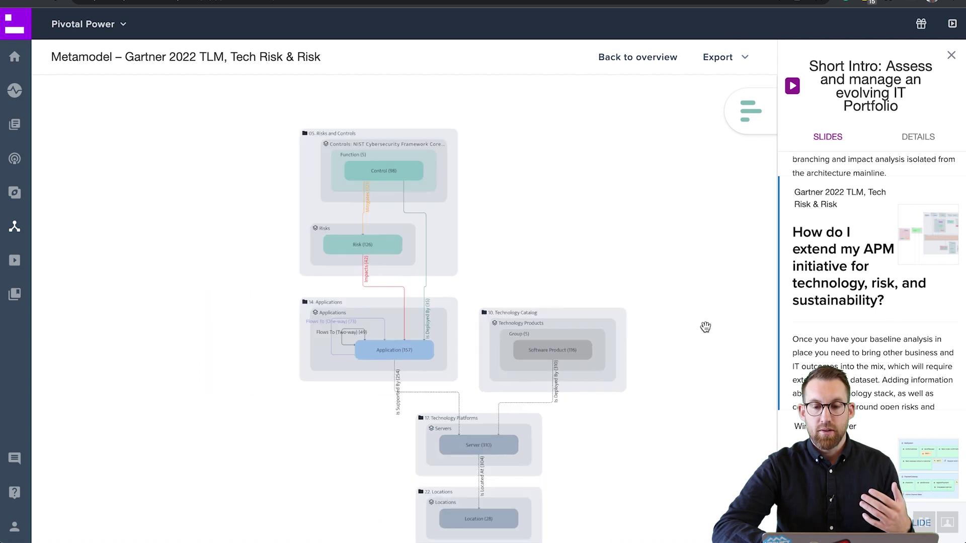
{"action": "left_click_drag", "start_coordinate": [706, 327], "coordinate": [667, 280]}
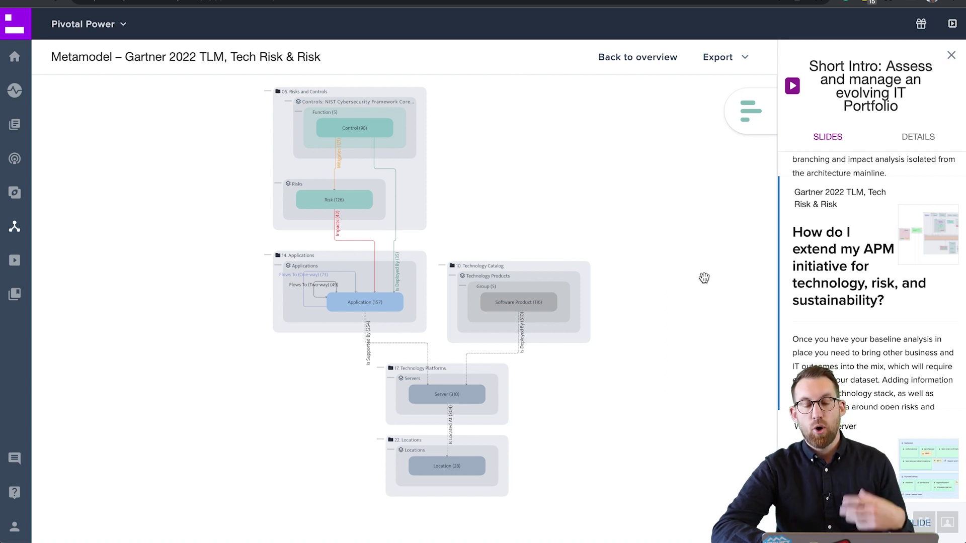
- Open the out-of-support technology slide listing servers on Windows Server 2003 R2 and 2008 R2
{"action": "scroll", "coordinate": [813, 338], "scroll_direction": "down", "scroll_amount": 3}
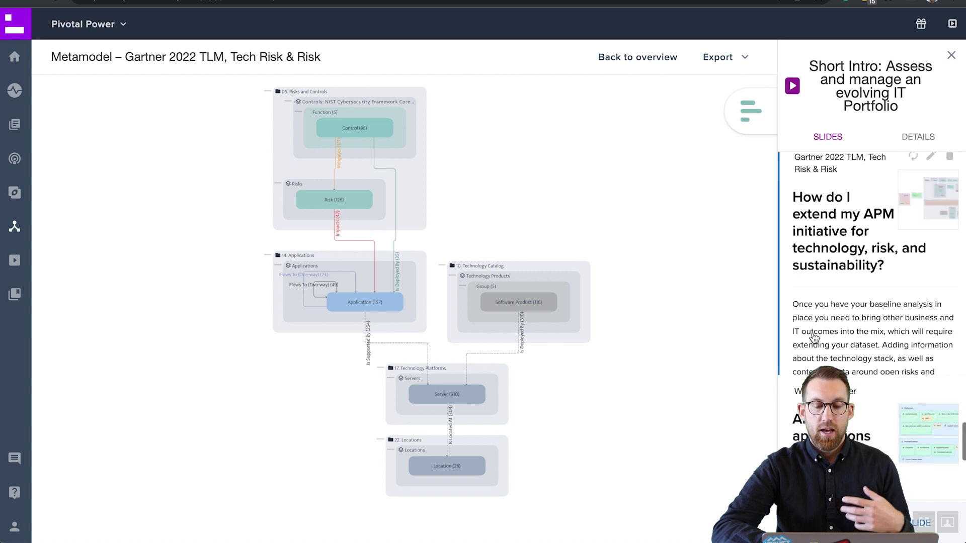
{"action": "mouse_move", "coordinate": [814, 338]}
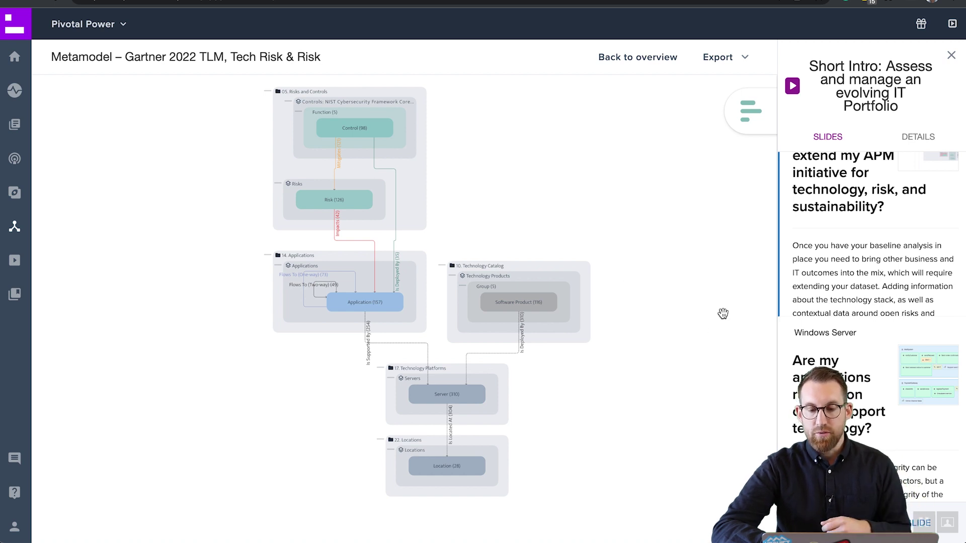
{"action": "mouse_move", "coordinate": [949, 331]}
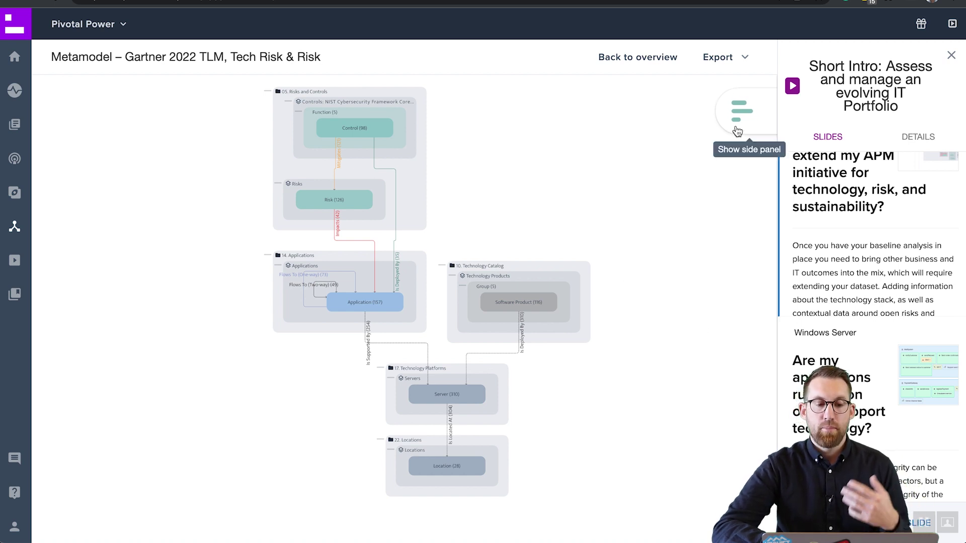
{"action": "scroll", "coordinate": [856, 410], "scroll_direction": "down", "scroll_amount": 4}
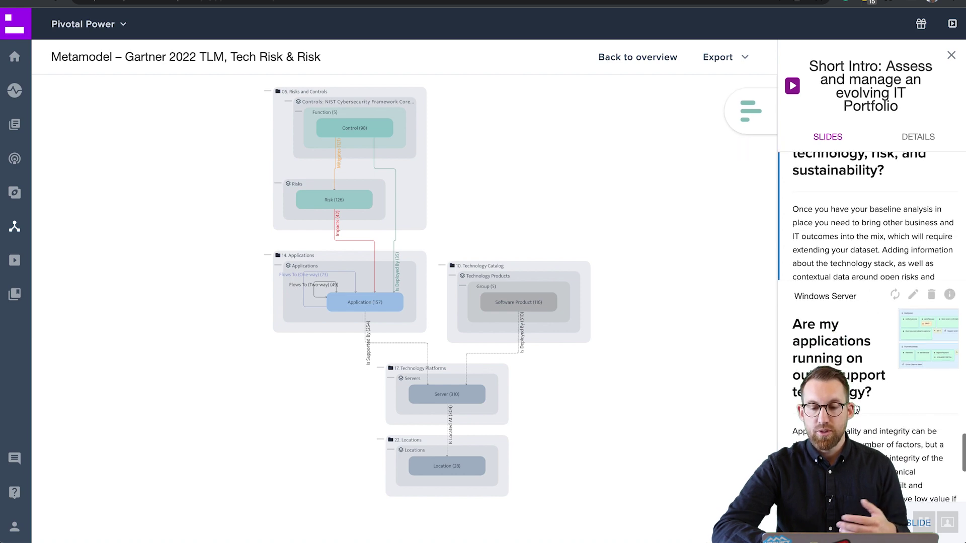
{"action": "left_click", "coordinate": [815, 318]}
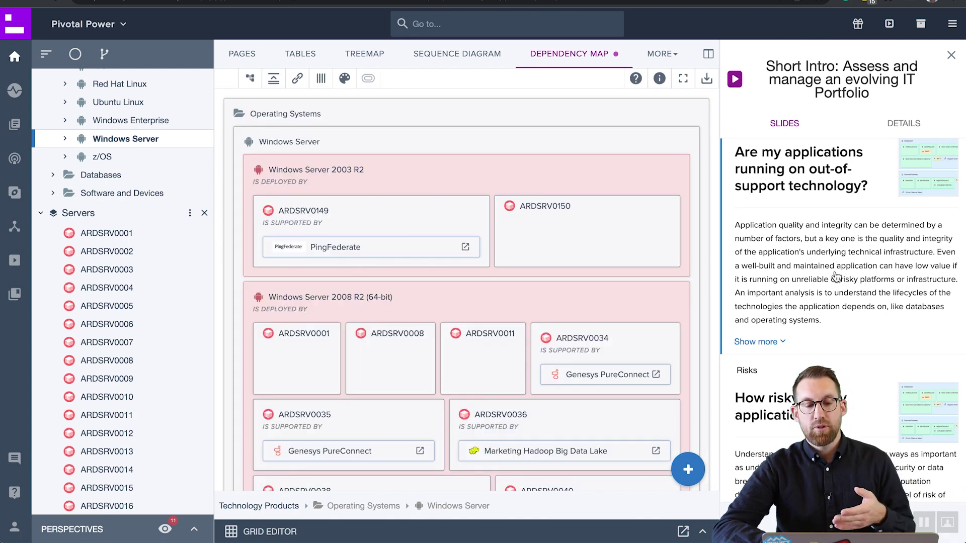
- Open the 'How risky are my applications?' slide and collapse the Components legend
{"action": "scroll", "coordinate": [836, 277], "scroll_direction": "down", "scroll_amount": 3}
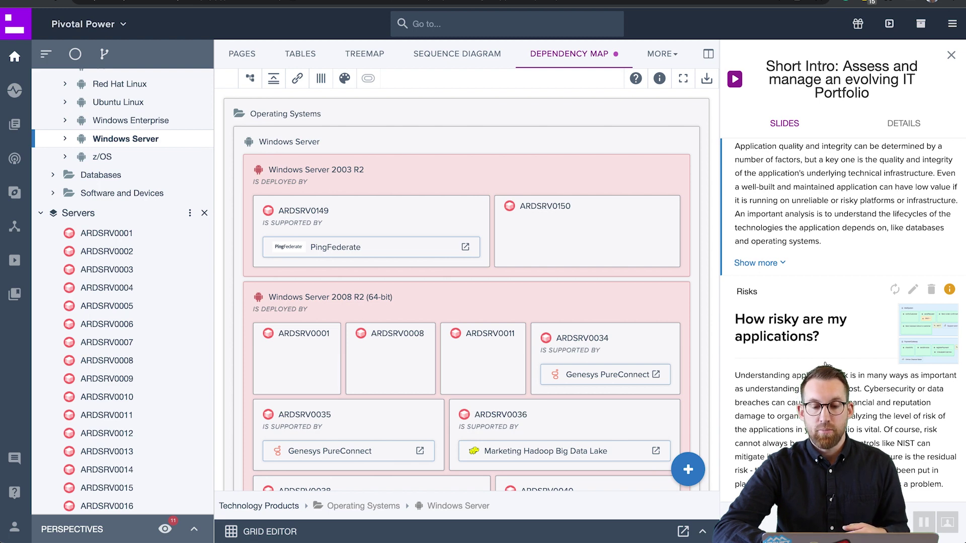
{"action": "left_click", "coordinate": [826, 364]}
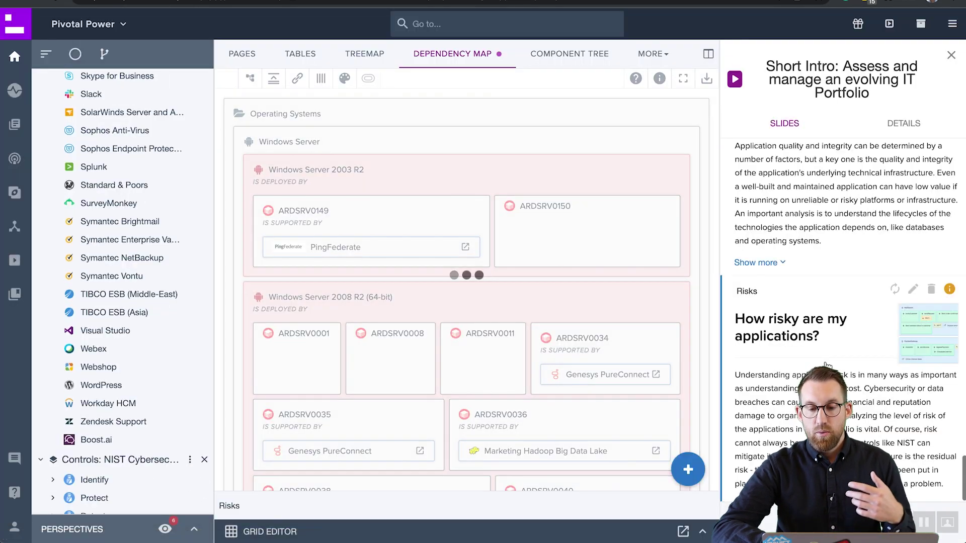
{"action": "left_click", "coordinate": [537, 242]}
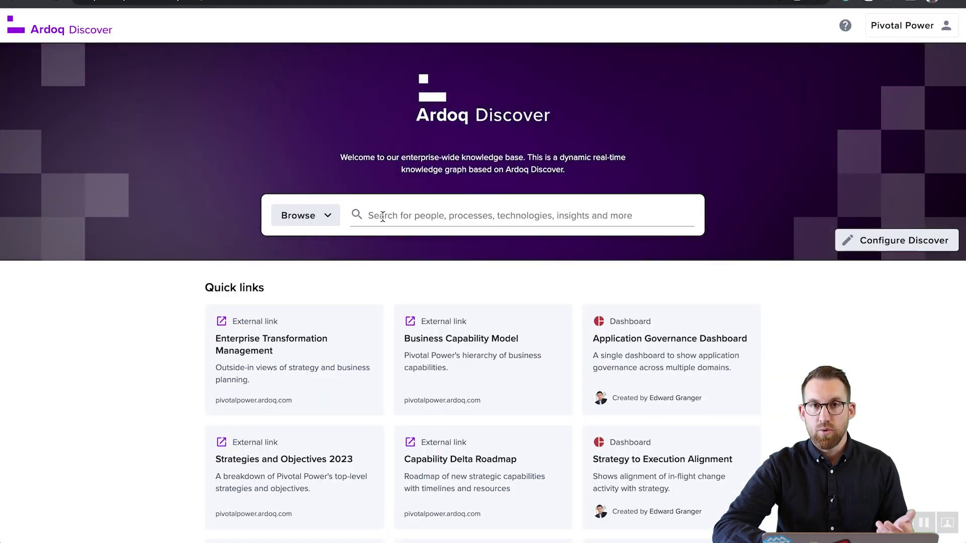
- Open the SAP ERP application page in the D. Application Risk and Controls viewpoint
{"action": "left_click", "coordinate": [382, 215]}
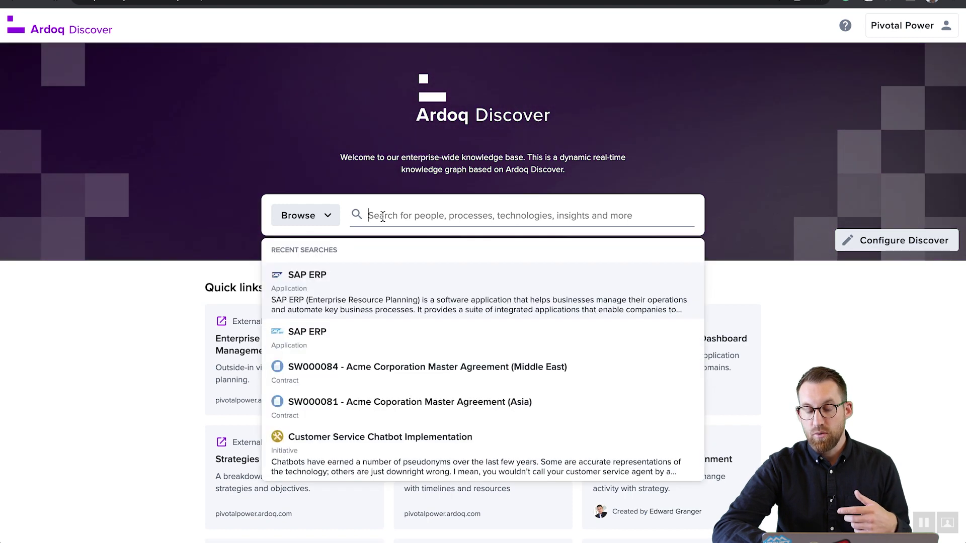
{"action": "left_click", "coordinate": [326, 276]}
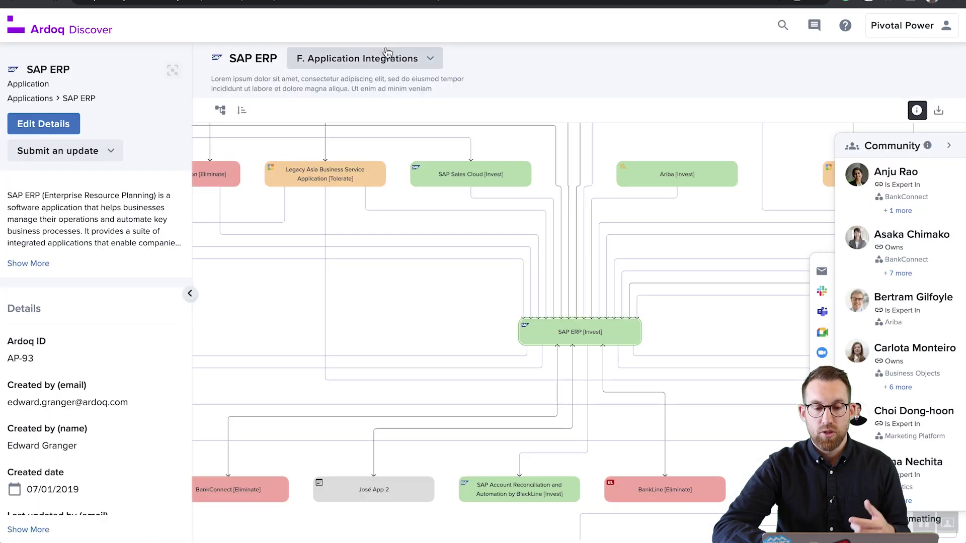
{"action": "left_click", "coordinate": [371, 58]}
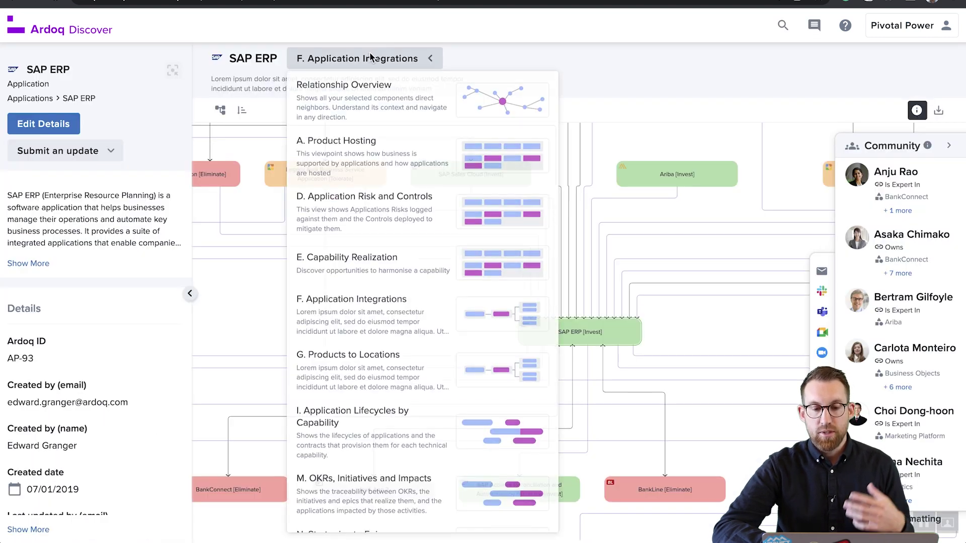
{"action": "left_click", "coordinate": [363, 209]}
- Close the Community panel and focus on the Vulnerability of supplier-accessible assets risk
{"action": "left_click", "coordinate": [951, 148]}
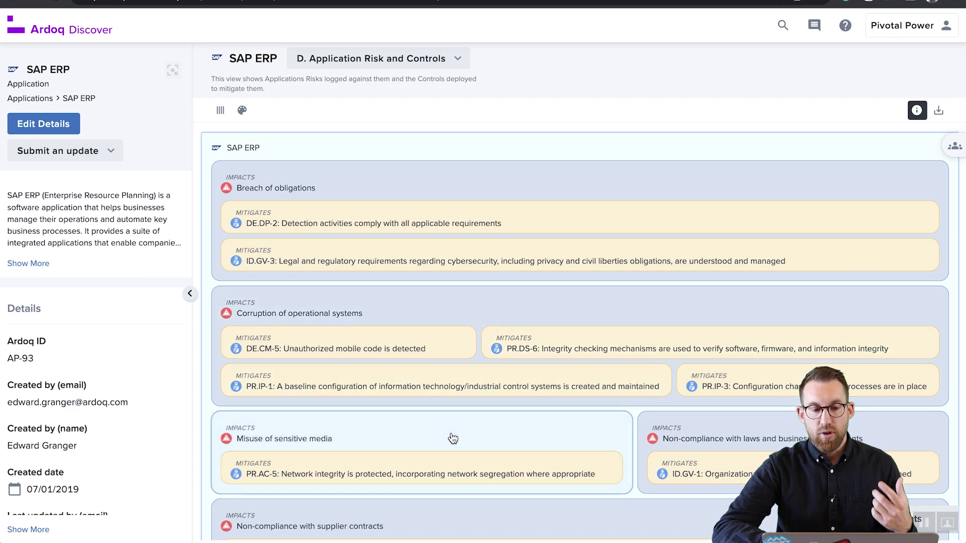
{"action": "scroll", "coordinate": [448, 428], "scroll_direction": "down", "scroll_amount": 3}
{"action": "scroll", "coordinate": [452, 432], "scroll_direction": "down", "scroll_amount": 5}
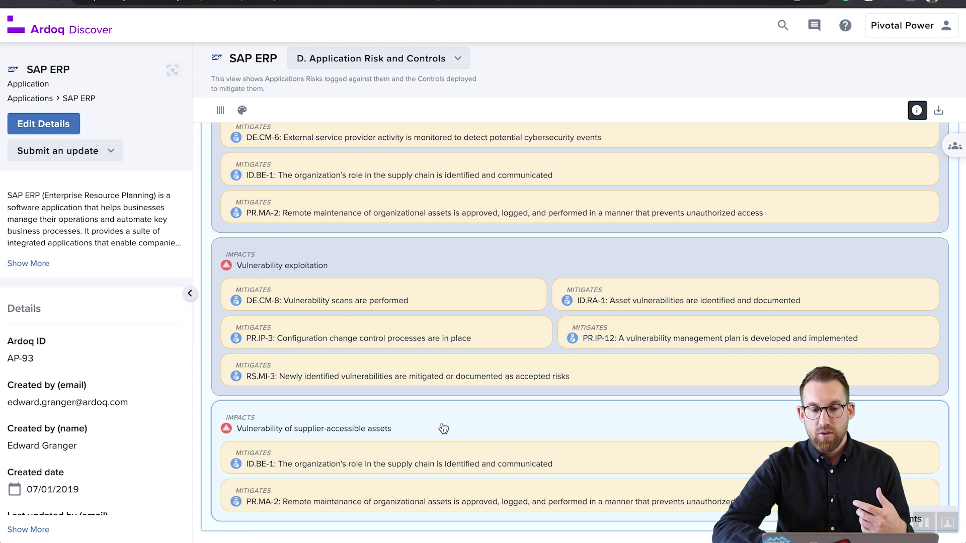
{"action": "left_click", "coordinate": [412, 425]}
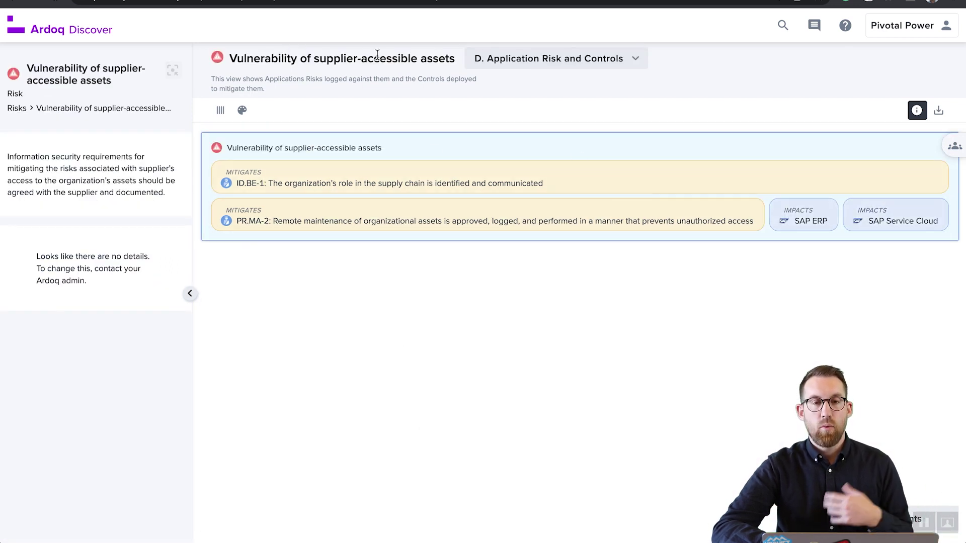
- Show the risk in Relationship Overview and view details of controls ID.BE-1 and PR.MA-2
{"action": "left_click", "coordinate": [527, 57]}
{"action": "left_click", "coordinate": [530, 90]}
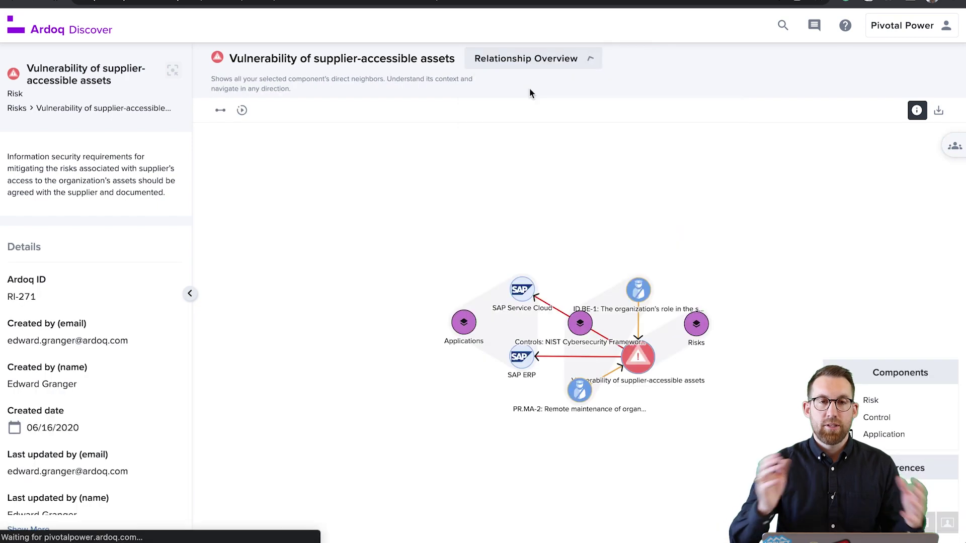
{"action": "left_click", "coordinate": [703, 228]}
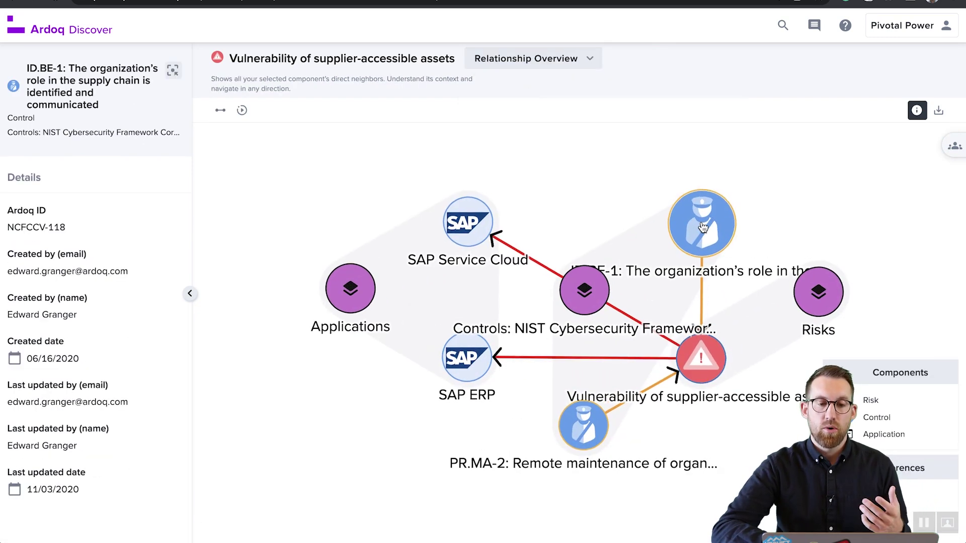
{"action": "left_click", "coordinate": [580, 446]}
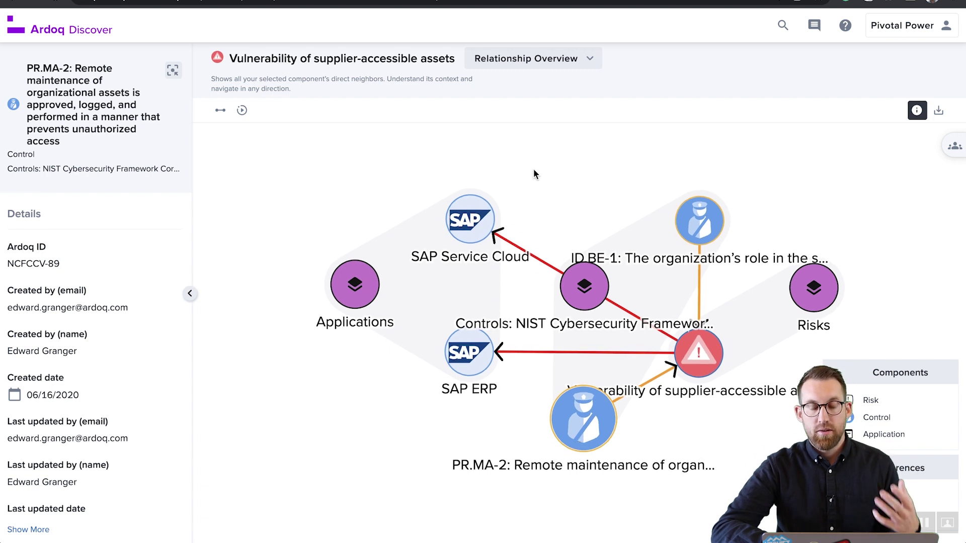